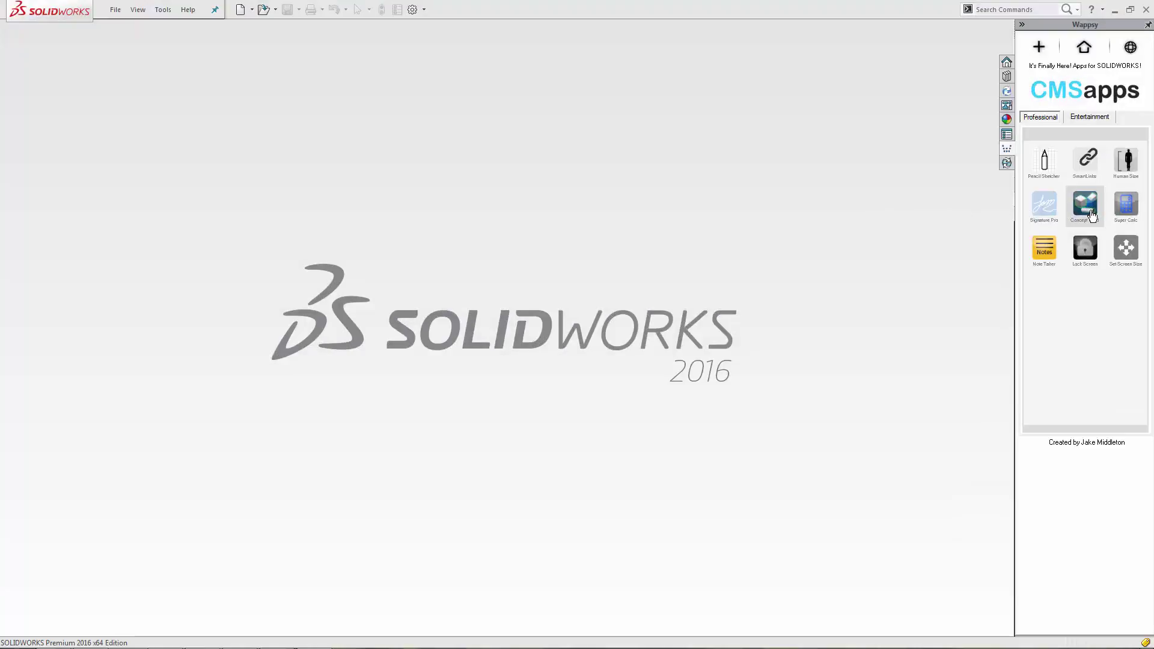
Open the Concept Builder add-in and create a new assembly document
{"action": "left_click", "coordinate": [1092, 216]}
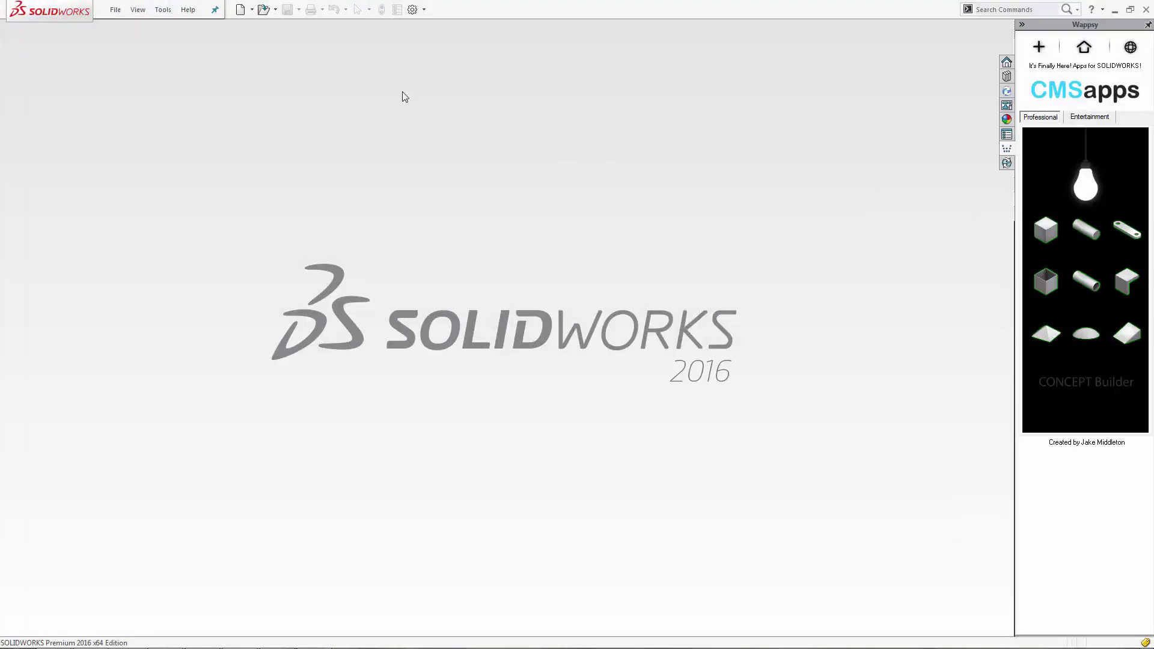
{"action": "left_click", "coordinate": [240, 10]}
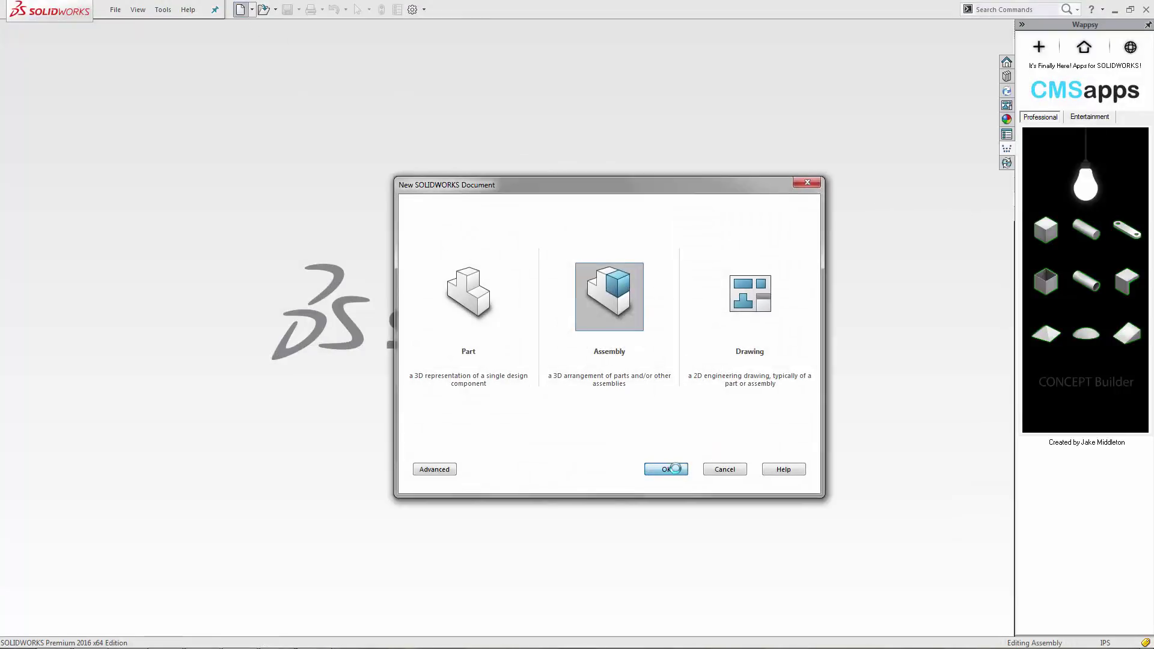
{"action": "left_click", "coordinate": [675, 469]}
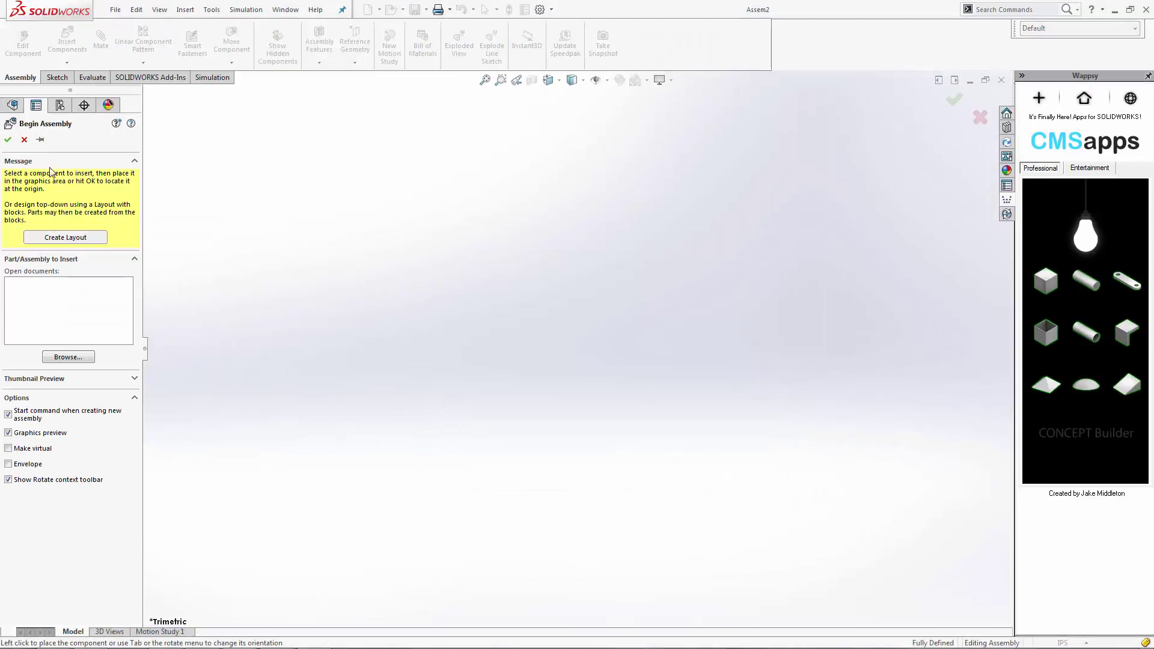
Apply the Plain White scene to the assembly and turn on the Cartoon view setting
{"action": "left_click", "coordinate": [648, 81]}
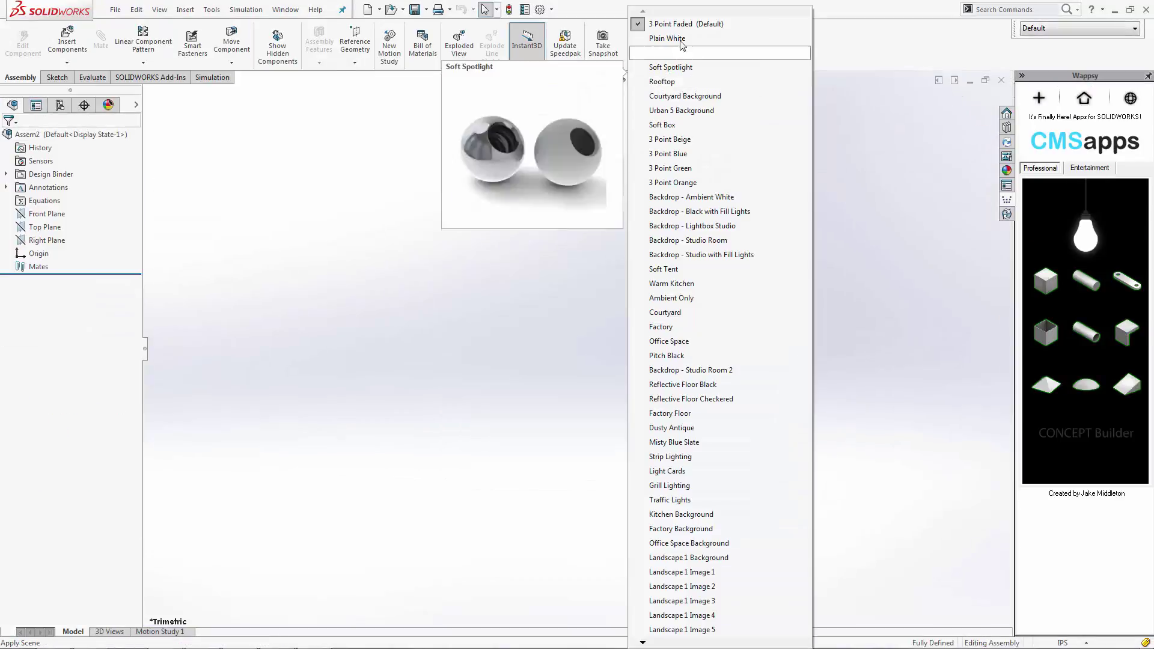
{"action": "left_click", "coordinate": [682, 39]}
{"action": "left_click", "coordinate": [672, 82]}
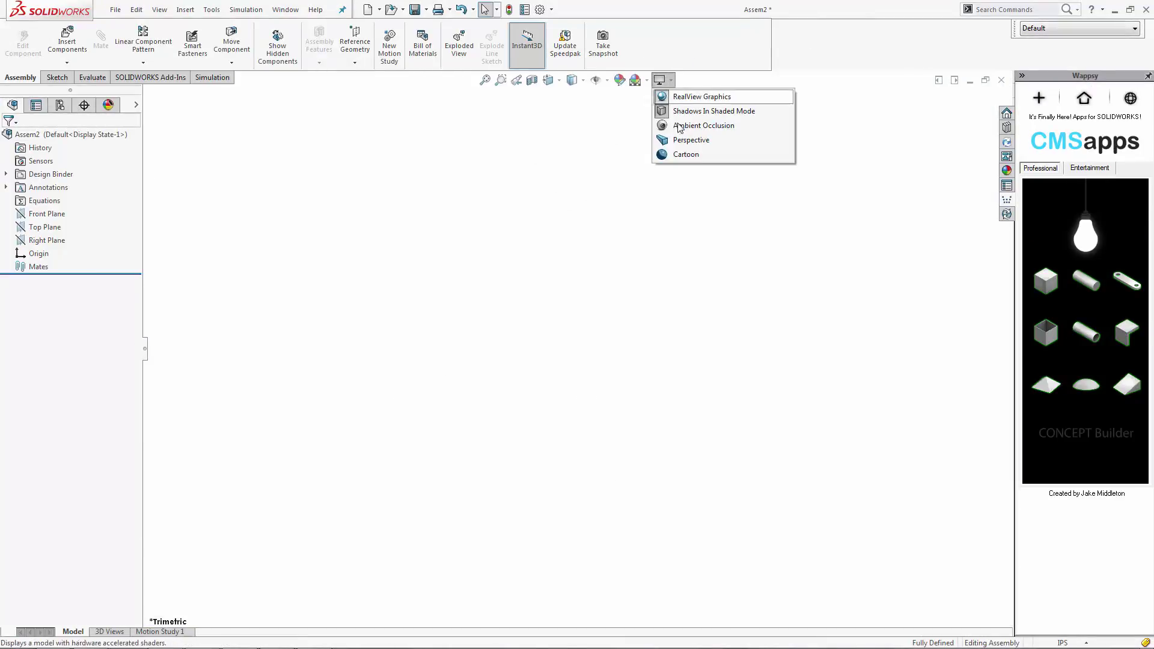
{"action": "left_click", "coordinate": [686, 155]}
Apply the dark grey medium gloss plastic appearance to the assembly and insert a cube from Concept Builder
{"action": "left_click", "coordinate": [1006, 170]}
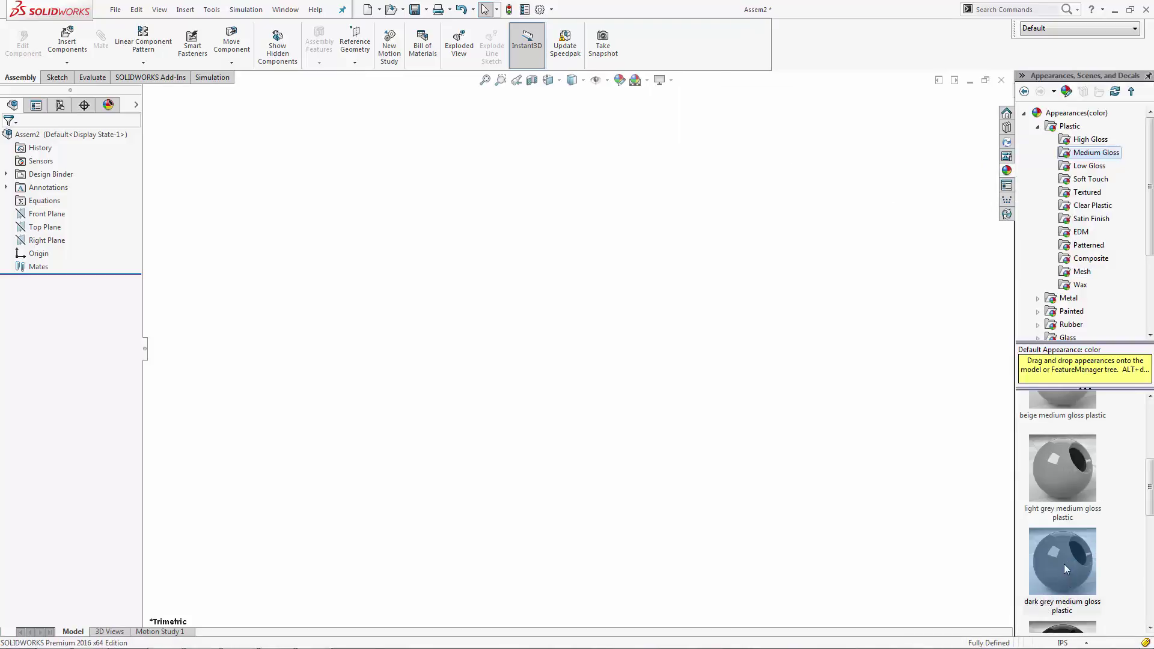
{"action": "left_click_drag", "start_coordinate": [1060, 564], "coordinate": [520, 313]}
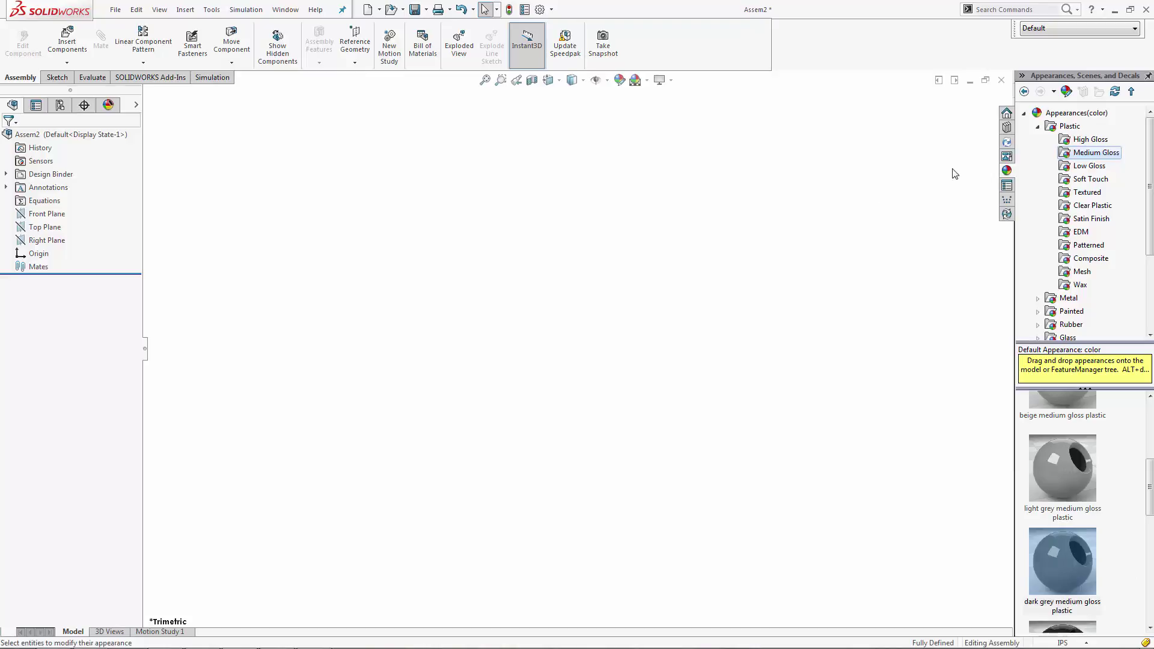
{"action": "left_click", "coordinate": [1007, 202]}
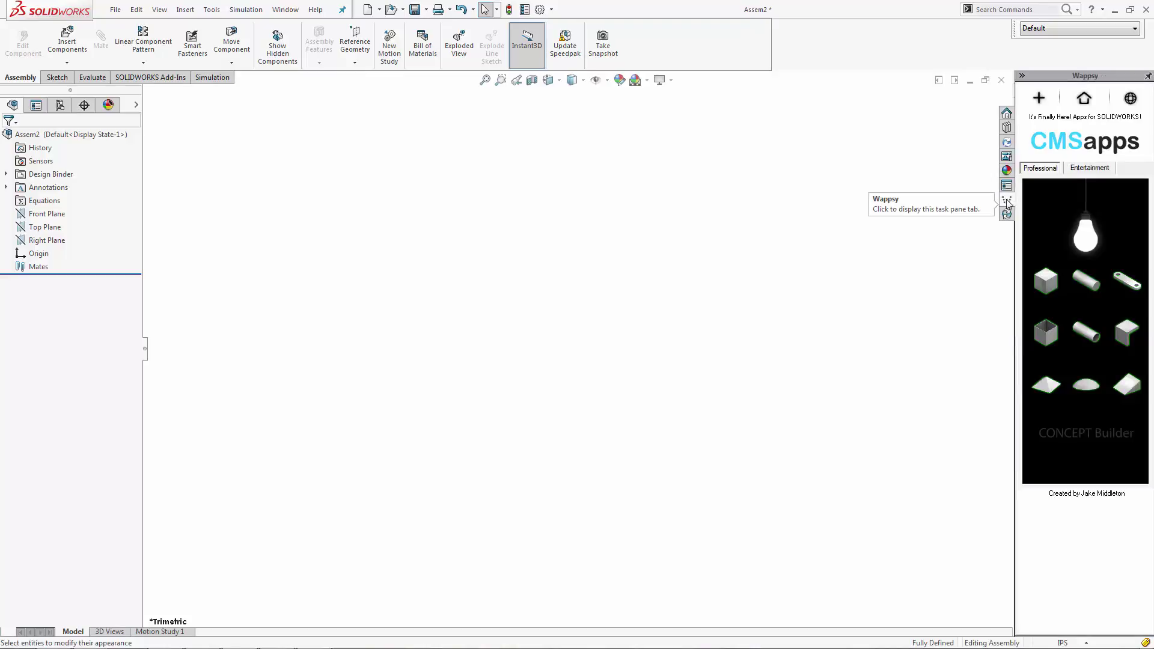
{"action": "left_click", "coordinate": [1046, 281]}
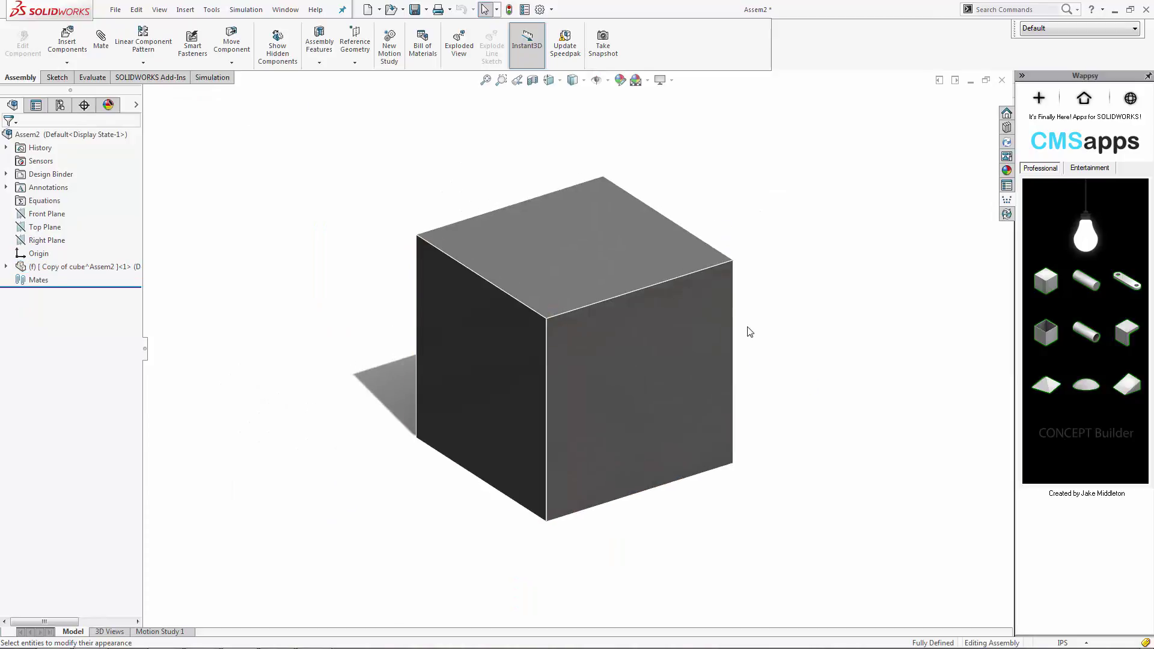
Look up the keyboard shortcut assigned to the Edit Part command by searching for "edit part", without changing it
{"action": "left_click", "coordinate": [552, 14]}
{"action": "left_click", "coordinate": [565, 39]}
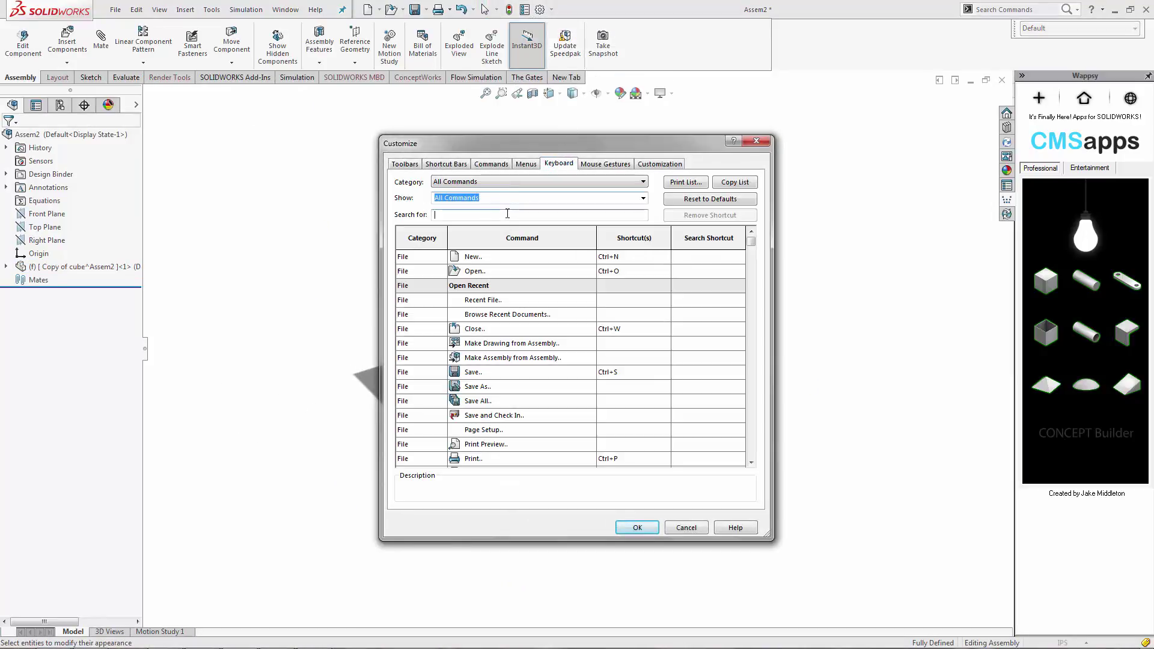
{"action": "type", "text": "edit part"}
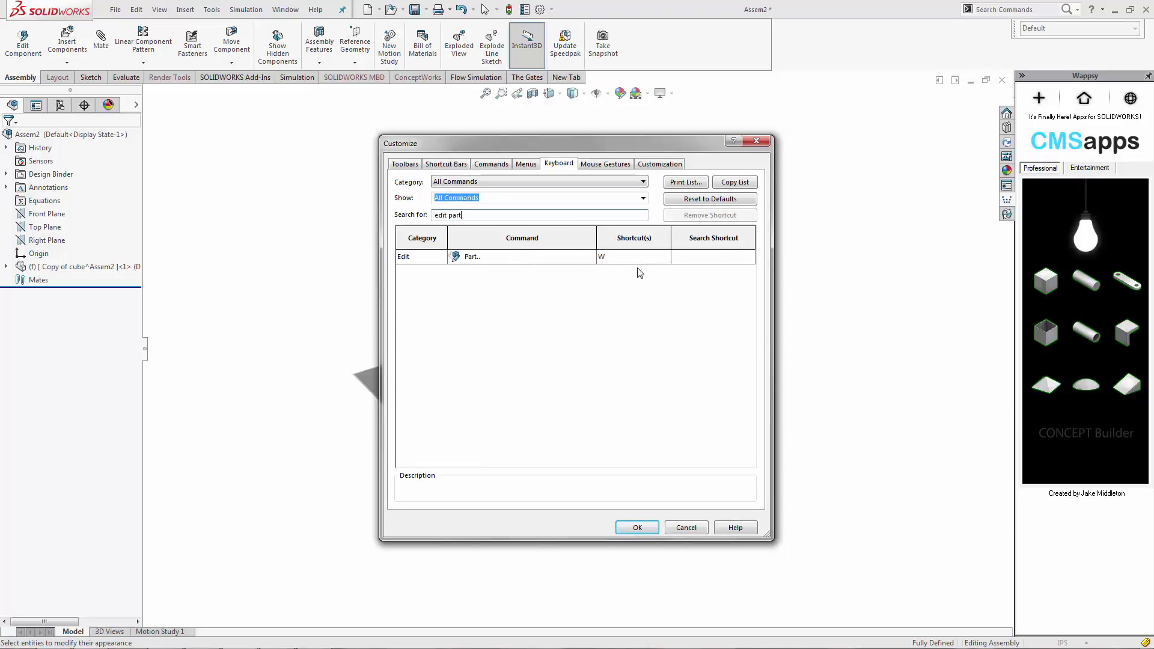
{"action": "left_click", "coordinate": [634, 257]}
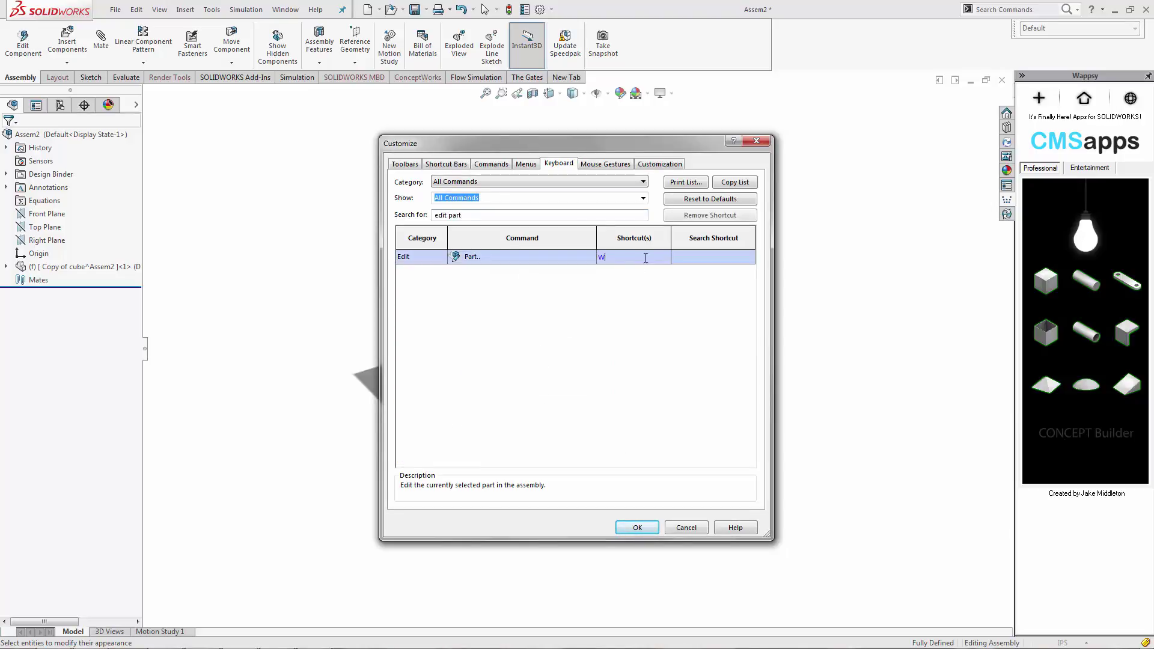
{"action": "left_click", "coordinate": [700, 525]}
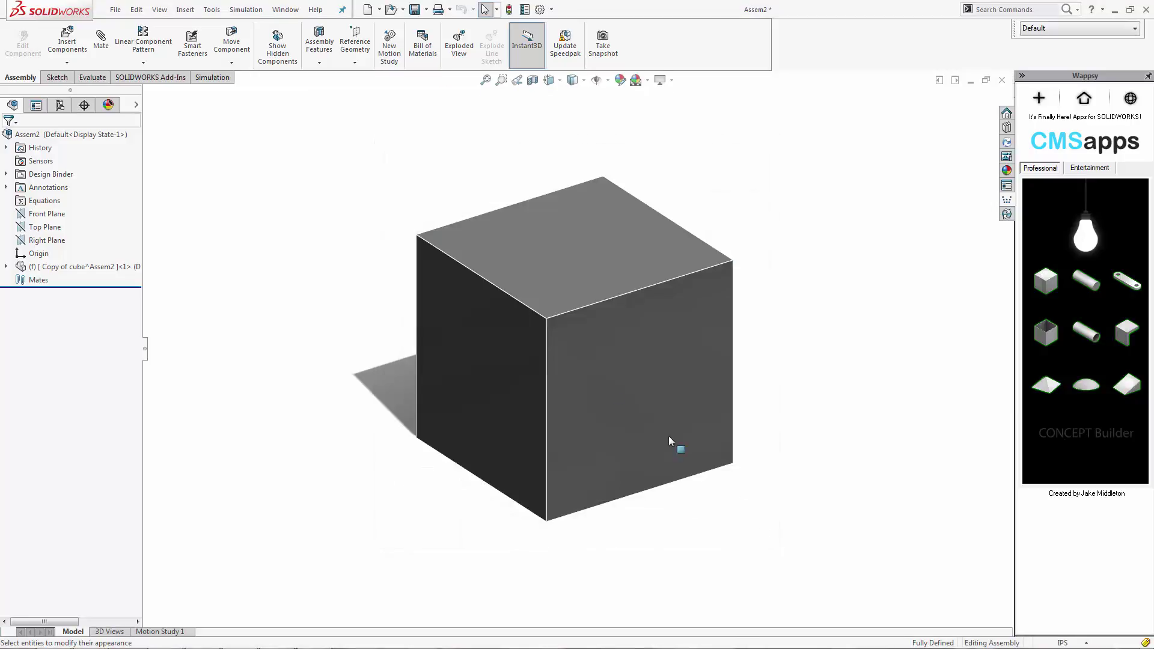
Edit the cube in place, stretch its side face outward to form a long box, and return to the assembly
{"action": "mouse_move", "coordinate": [672, 384]}
{"action": "middle_mouse_down"}
{"action": "mouse_move", "coordinate": [500, 373]}
{"action": "mouse_move", "coordinate": [446, 385]}
{"action": "middle_mouse_up"}
{"action": "left_click", "coordinate": [497, 373]}
{"action": "key", "text": "w"}
{"action": "left_click", "coordinate": [489, 373]}
{"action": "left_click_drag", "start_coordinate": [447, 374], "coordinate": [178, 431]}
{"action": "scroll", "coordinate": [355, 405], "scroll_direction": "up", "scroll_amount": 4}
{"action": "scroll", "coordinate": [355, 405], "scroll_direction": "down", "scroll_amount": 3}
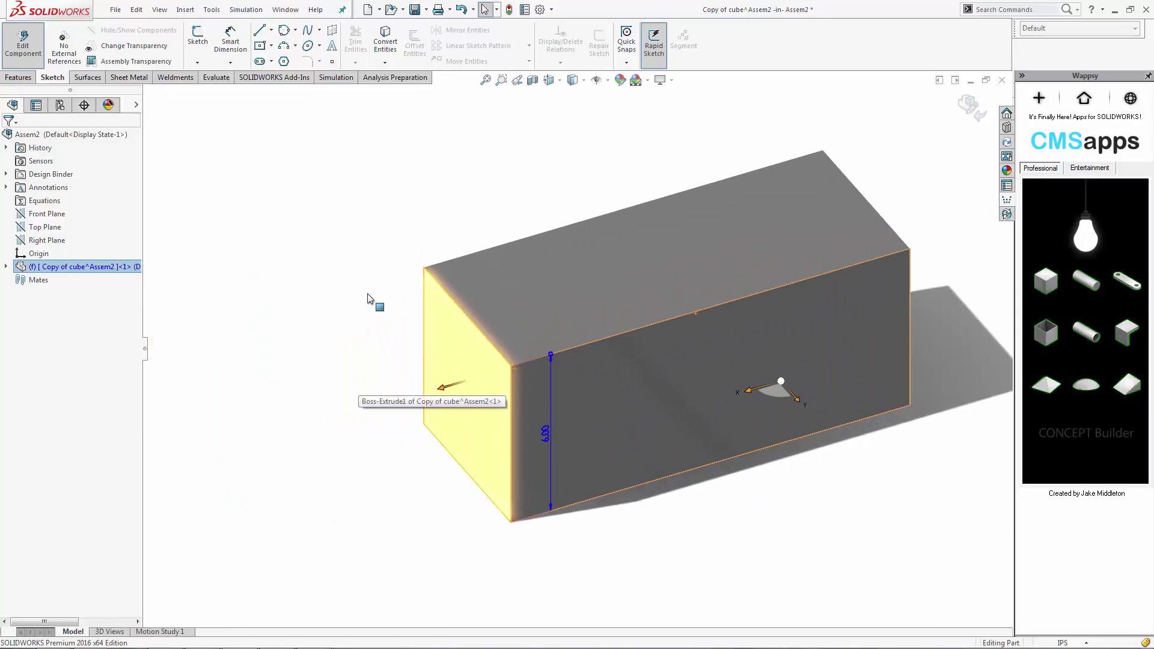
{"action": "left_click", "coordinate": [386, 295]}
{"action": "left_click", "coordinate": [18, 55]}
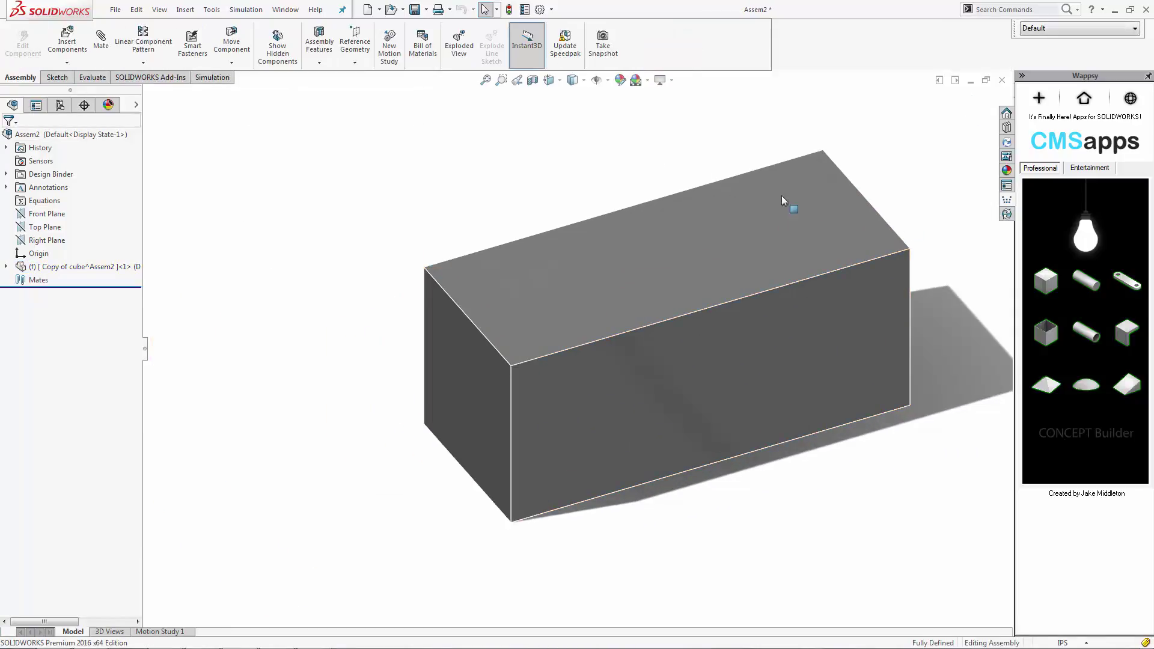
Place a Concept Builder cylinder near the end of the box's long side face and add a Lock mate between them
{"action": "left_click_drag", "start_coordinate": [1091, 286], "coordinate": [831, 360]}
{"action": "scroll", "coordinate": [906, 307], "scroll_direction": "up", "scroll_amount": 2}
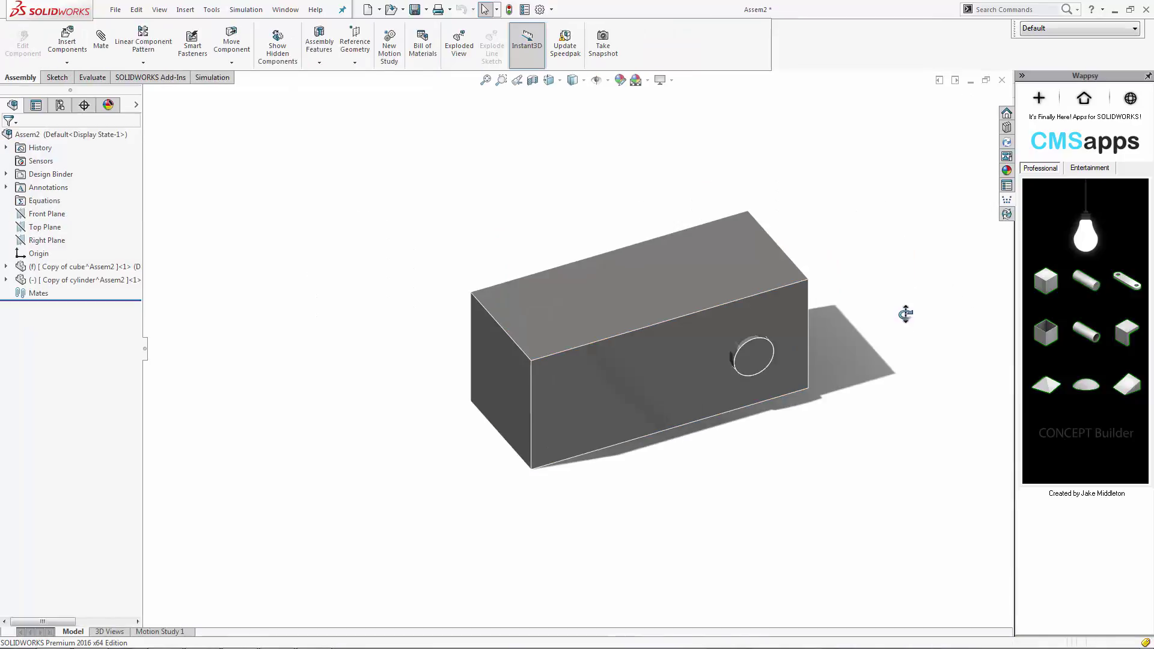
{"action": "middle_click_drag", "start_coordinate": [905, 306], "coordinate": [905, 293]}
{"action": "left_click", "coordinate": [782, 348]}
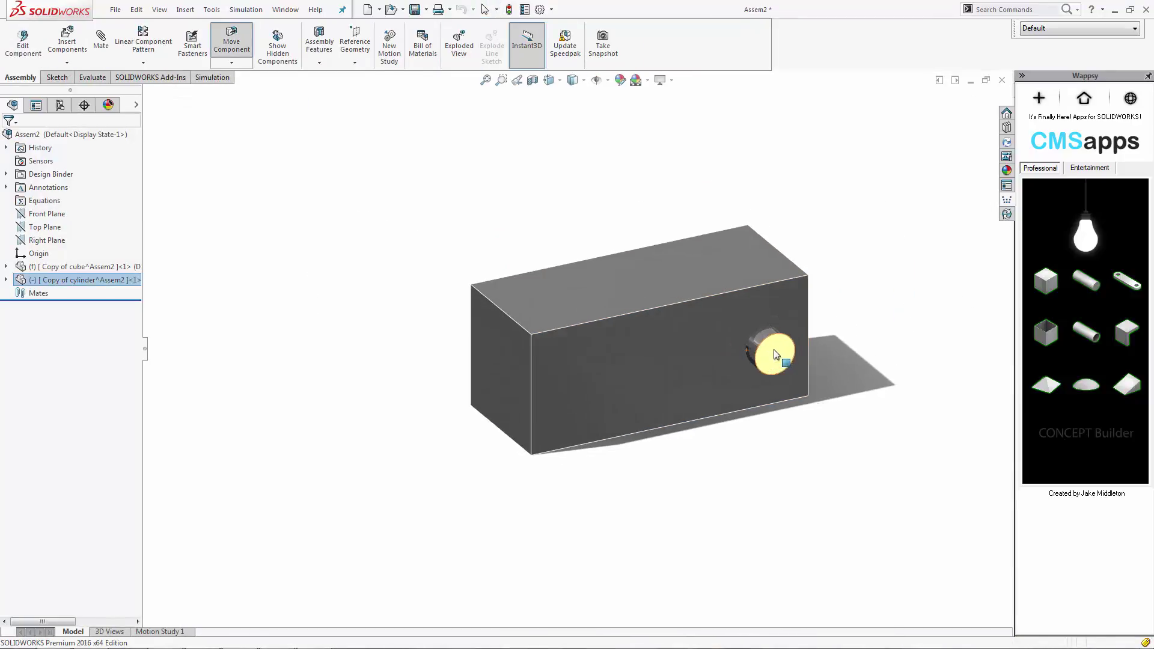
{"action": "left_click", "coordinate": [731, 346], "text": "ctrl"}
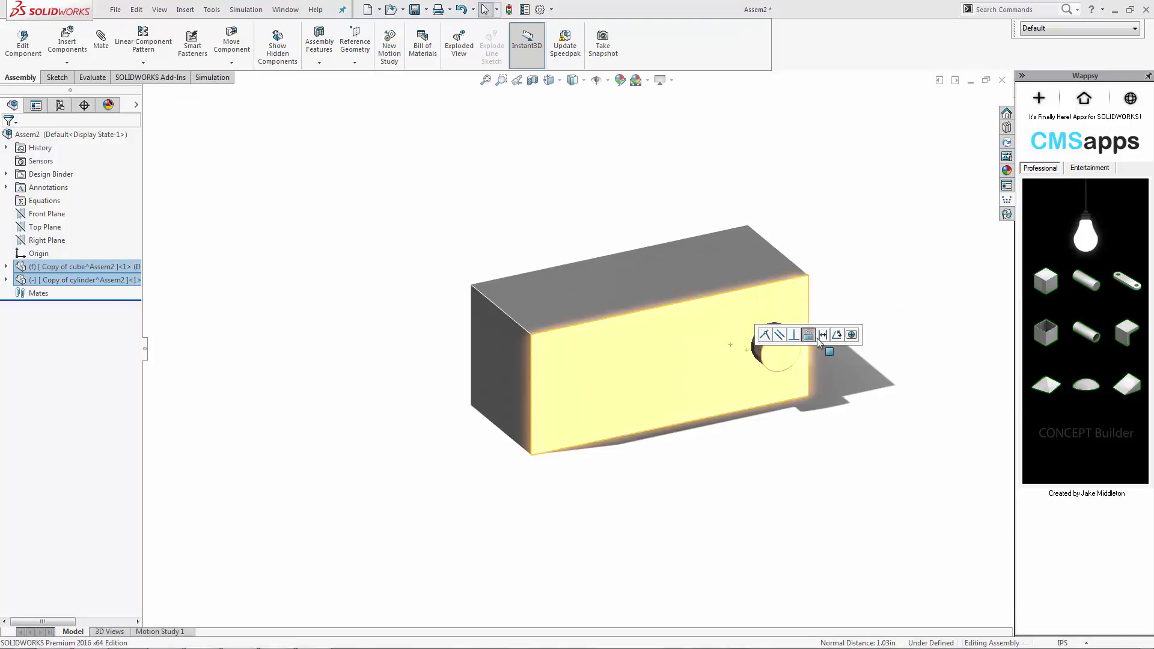
{"action": "left_click", "coordinate": [810, 335]}
{"action": "scroll", "coordinate": [887, 285], "scroll_direction": "down", "scroll_amount": 3}
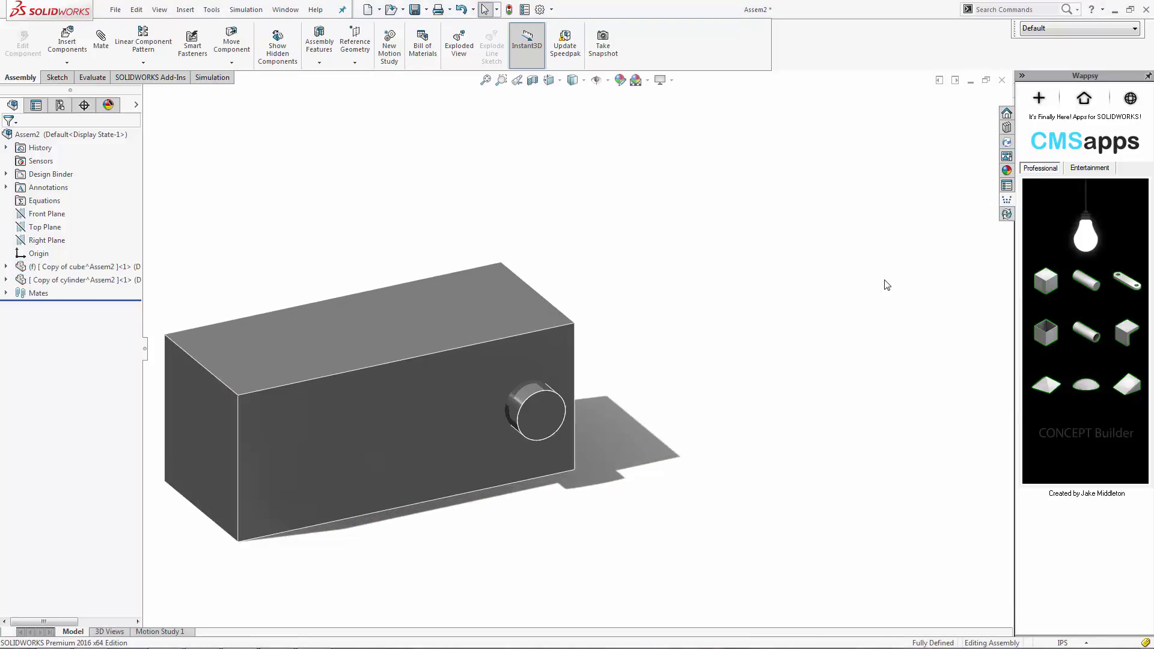
Insert a Concept Builder link beside the box and add a Profile Center mate between its hole edge and the cylinder's end edge
{"action": "left_click", "coordinate": [1127, 281]}
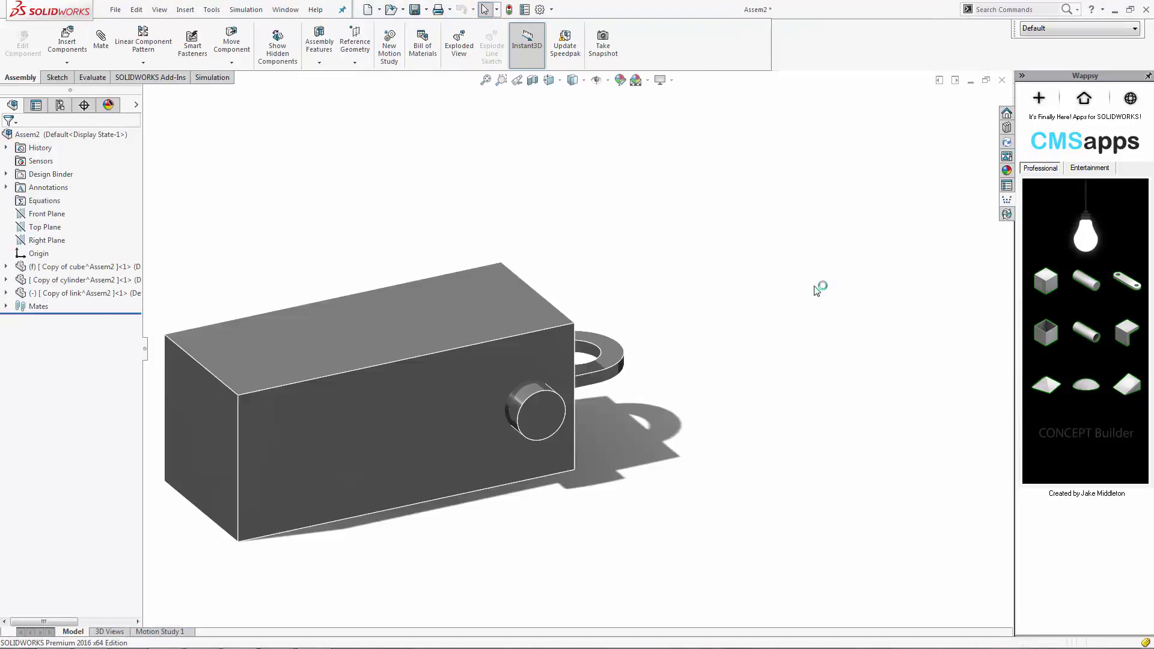
{"action": "left_click_drag", "start_coordinate": [607, 364], "coordinate": [721, 322]}
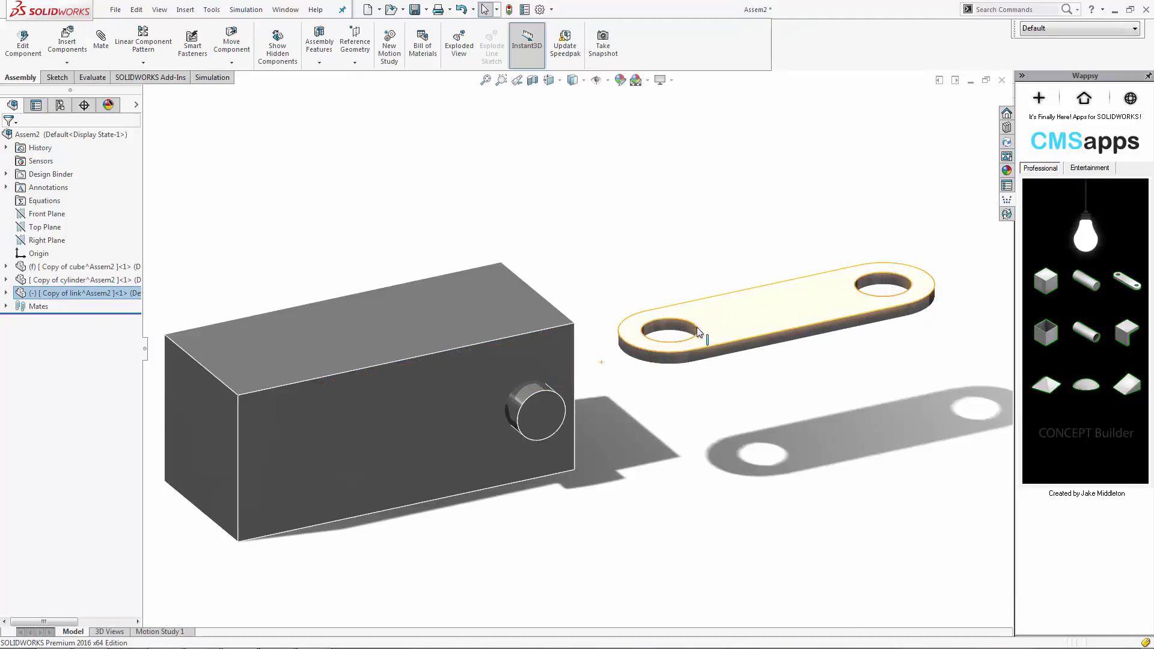
{"action": "left_click", "coordinate": [692, 324]}
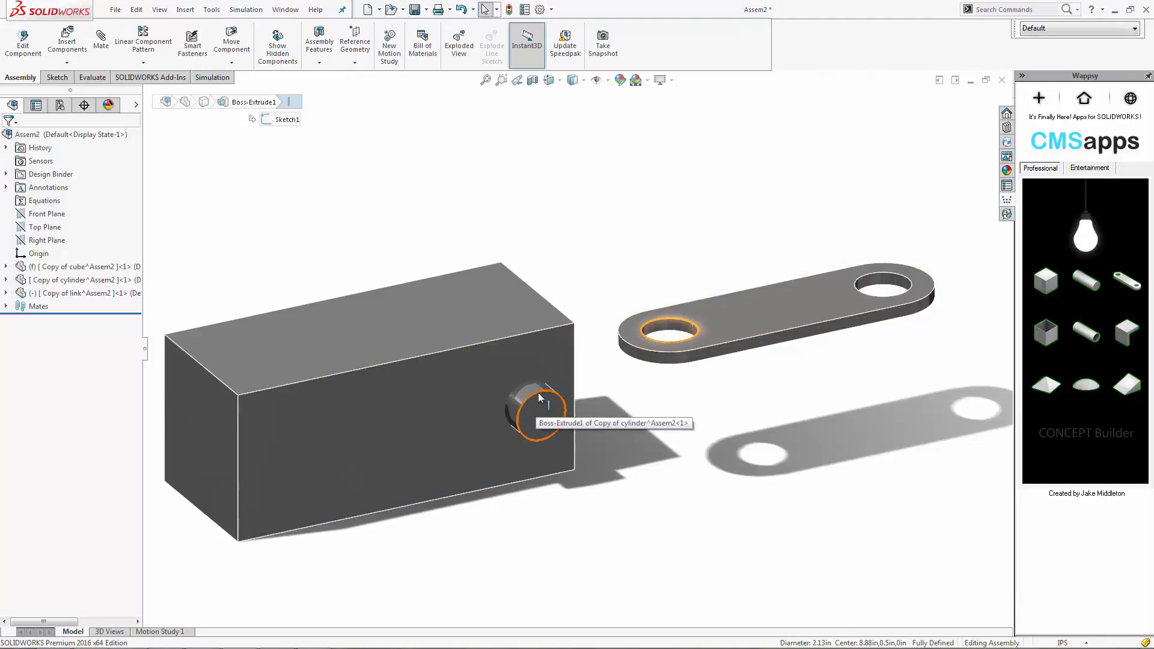
{"action": "left_click", "coordinate": [539, 392], "text": "ctrl"}
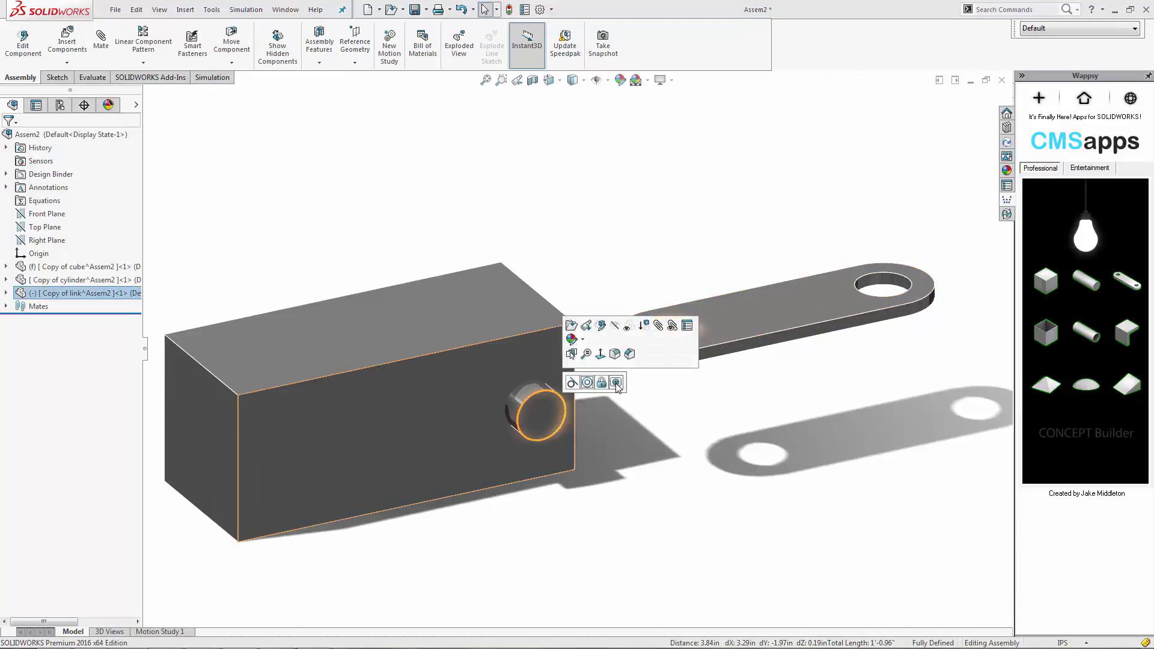
{"action": "left_click", "coordinate": [616, 383]}
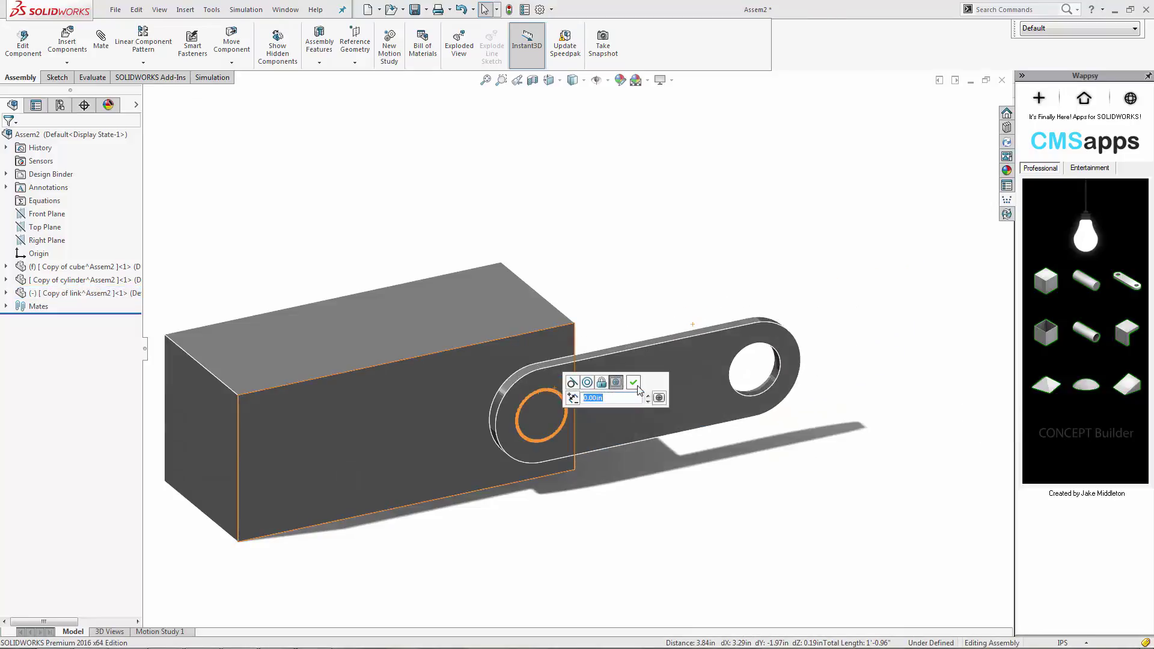
{"action": "left_click", "coordinate": [634, 383]}
Swing the link about the cylinder to test its pivot, leaving it angled slightly upward
{"action": "left_click_drag", "start_coordinate": [694, 398], "coordinate": [626, 218]}
{"action": "left_click", "coordinate": [626, 218]}
{"action": "middle_click_drag", "start_coordinate": [661, 304], "coordinate": [725, 296]}
Insert a Concept Builder tube, isolate it to move it above the box, and exit the isolated view
{"action": "left_click", "coordinate": [1092, 340]}
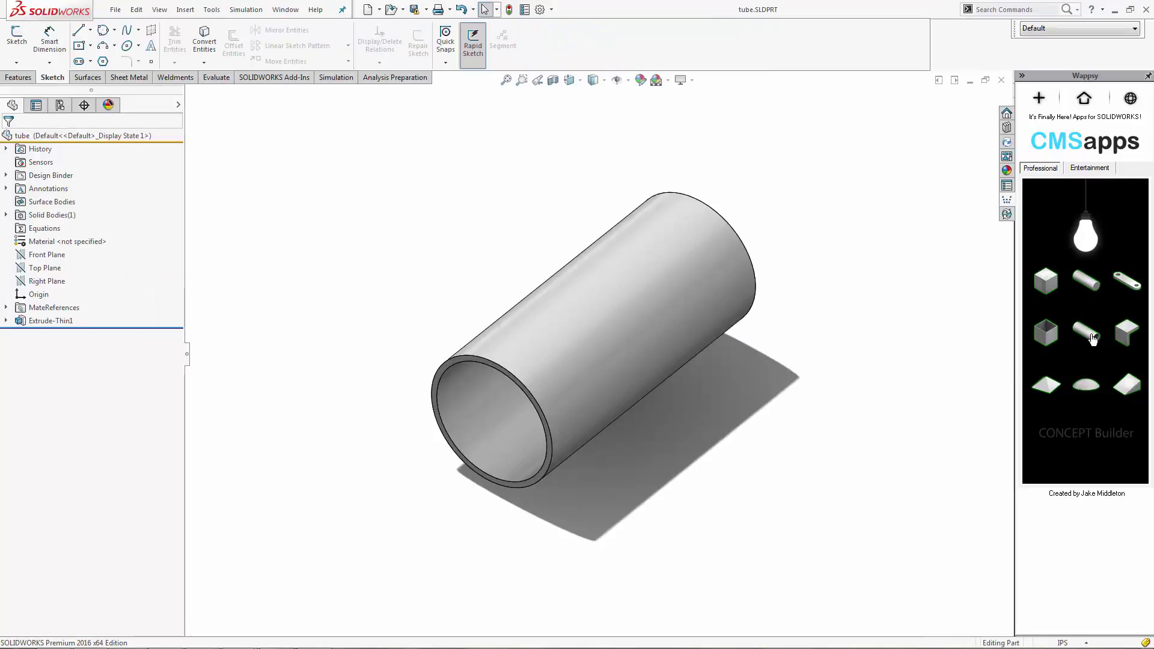
{"action": "scroll", "coordinate": [738, 244], "scroll_direction": "up", "scroll_amount": 2}
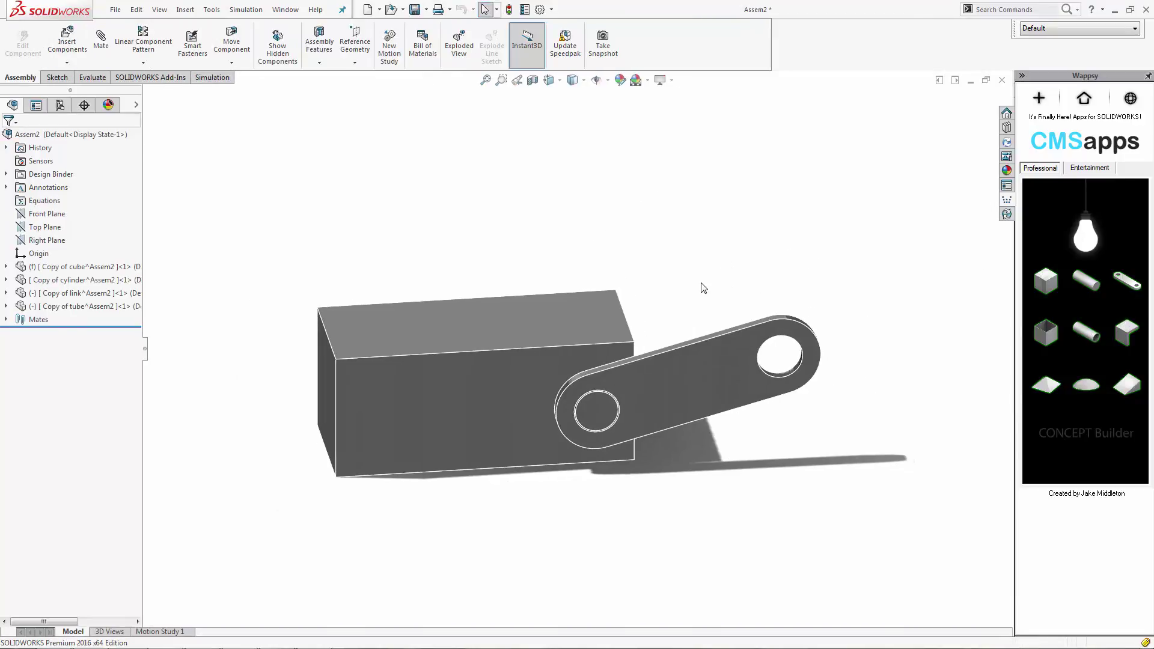
{"action": "right_click", "coordinate": [78, 306]}
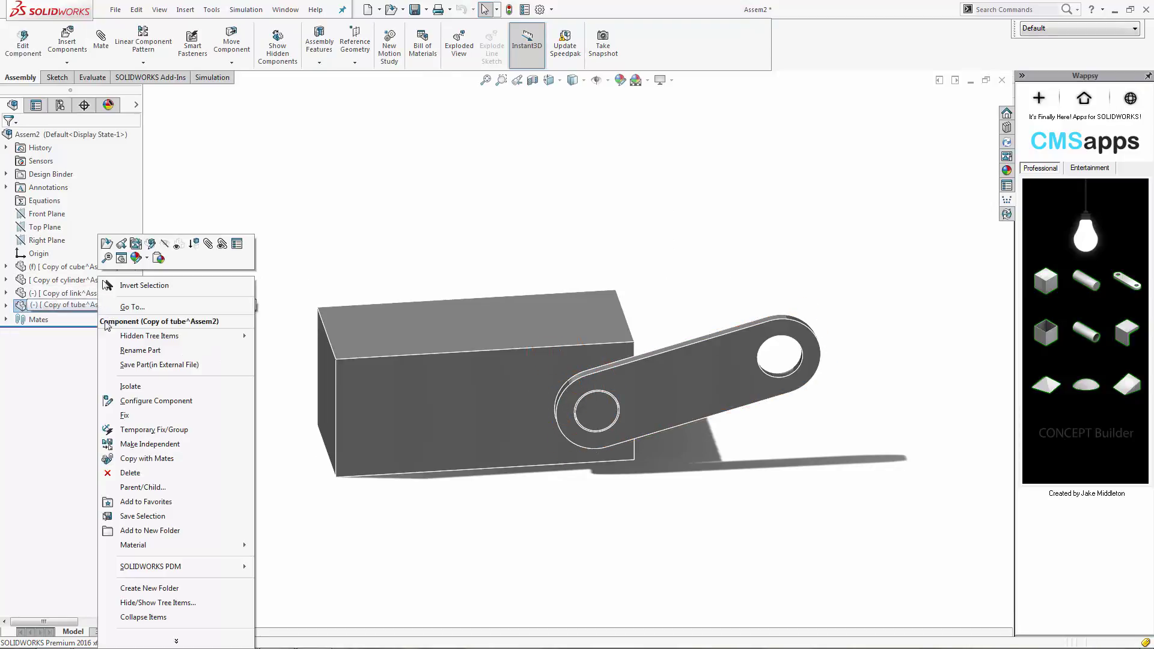
{"action": "left_click", "coordinate": [162, 391]}
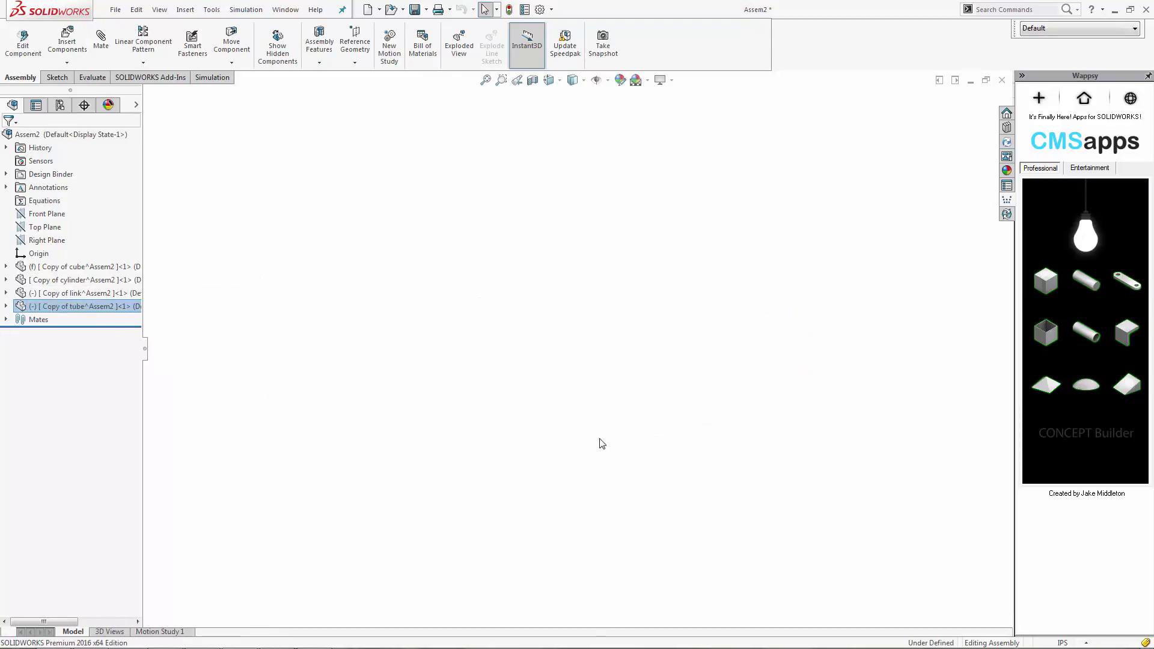
{"action": "left_click_drag", "start_coordinate": [574, 371], "coordinate": [604, 161]}
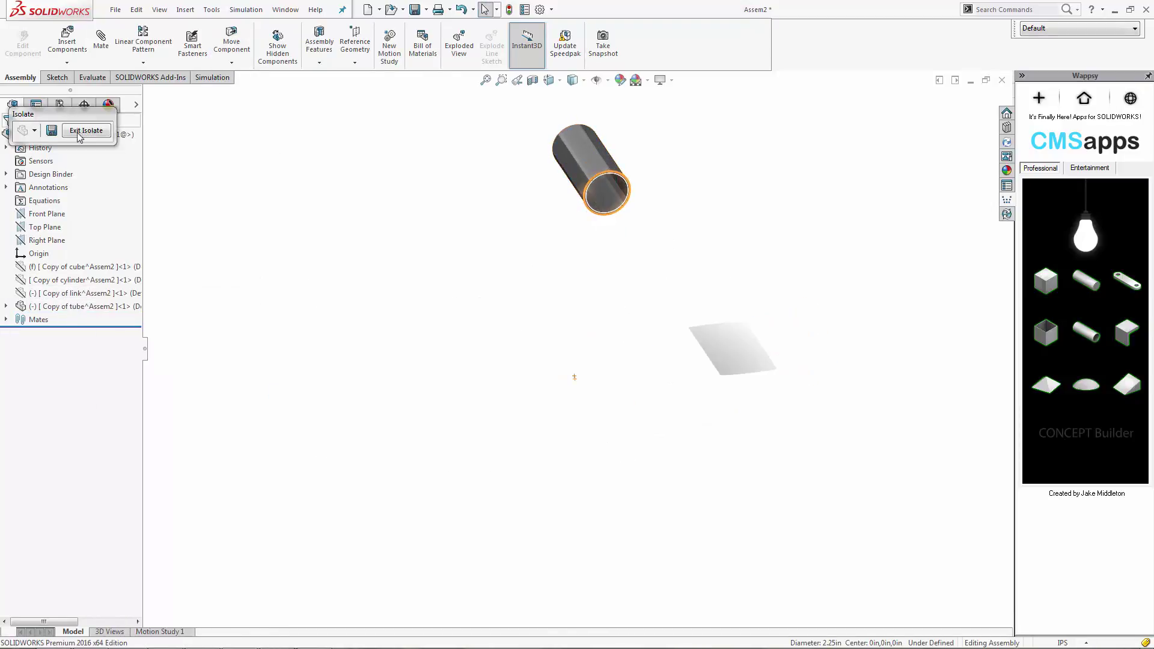
{"action": "left_click", "coordinate": [80, 132]}
Edit the tube in place, enlarging its outer diameter and shortening it into a thick-walled ring, and return to the assembly
{"action": "middle_click_drag", "start_coordinate": [613, 246], "coordinate": [640, 240]}
{"action": "double_click", "coordinate": [587, 179]}
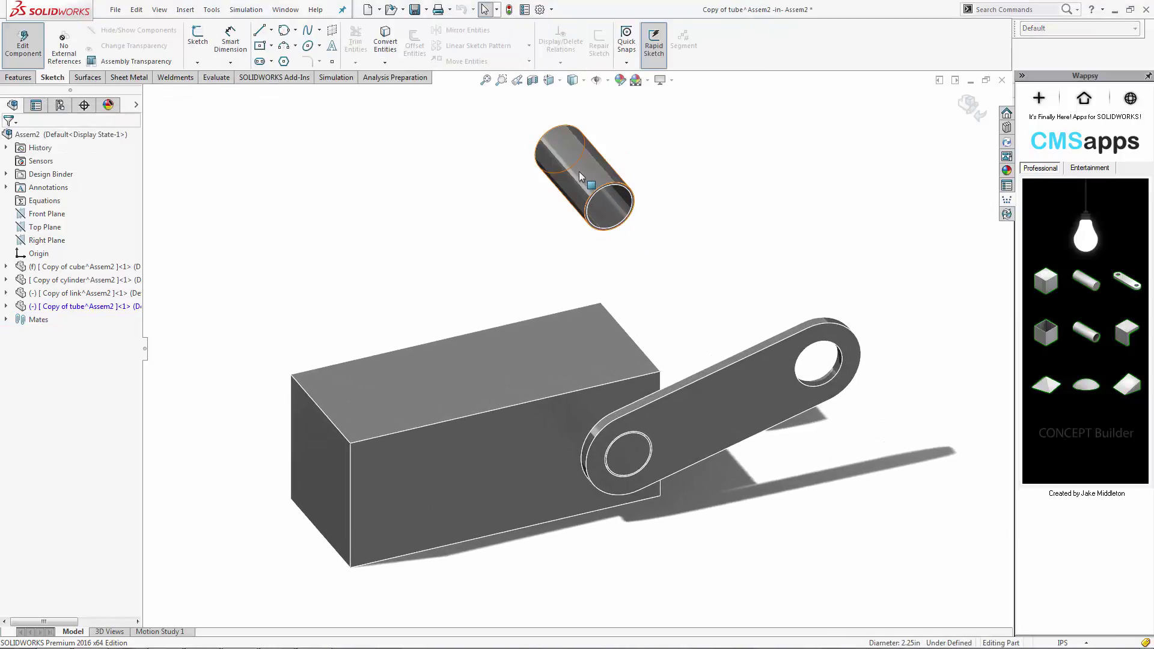
{"action": "left_click", "coordinate": [579, 171]}
{"action": "mouse_move", "coordinate": [563, 150]}
{"action": "left_mouse_down"}
{"action": "mouse_move", "coordinate": [631, 240]}
{"action": "mouse_move", "coordinate": [608, 229]}
{"action": "mouse_move", "coordinate": [580, 243]}
{"action": "left_mouse_up"}
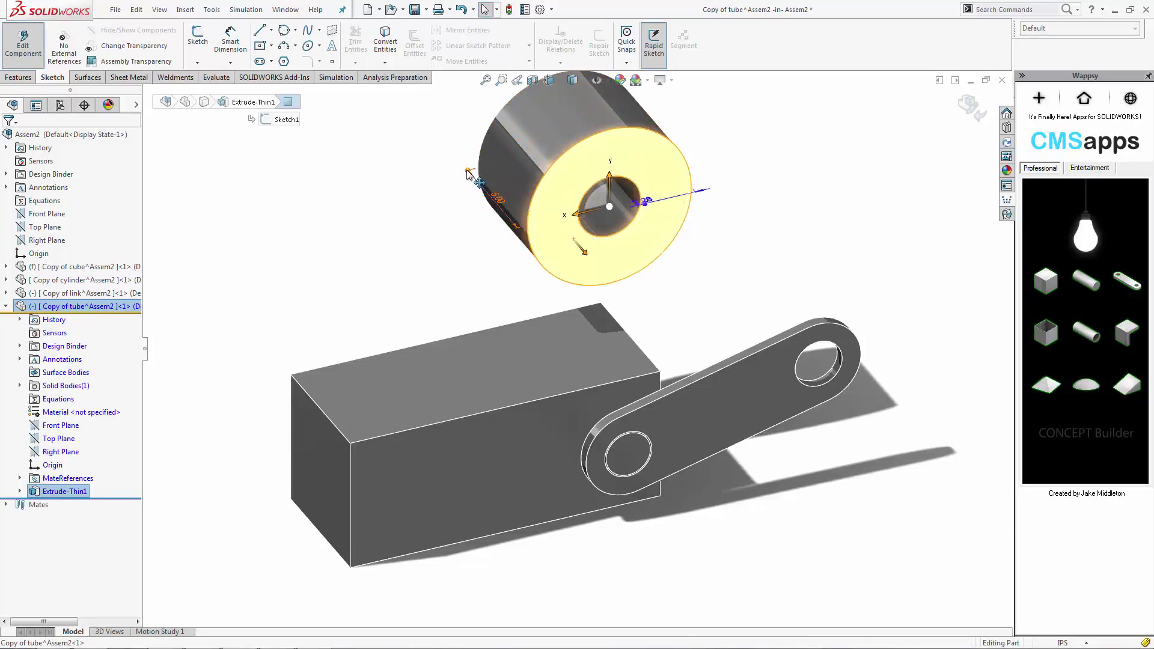
{"action": "left_click_drag", "start_coordinate": [468, 174], "coordinate": [501, 219]}
{"action": "left_click", "coordinate": [756, 265]}
{"action": "left_click", "coordinate": [23, 46]}
Reposition the ring above the box and link
{"action": "middle_click_drag", "start_coordinate": [392, 209], "coordinate": [394, 198]}
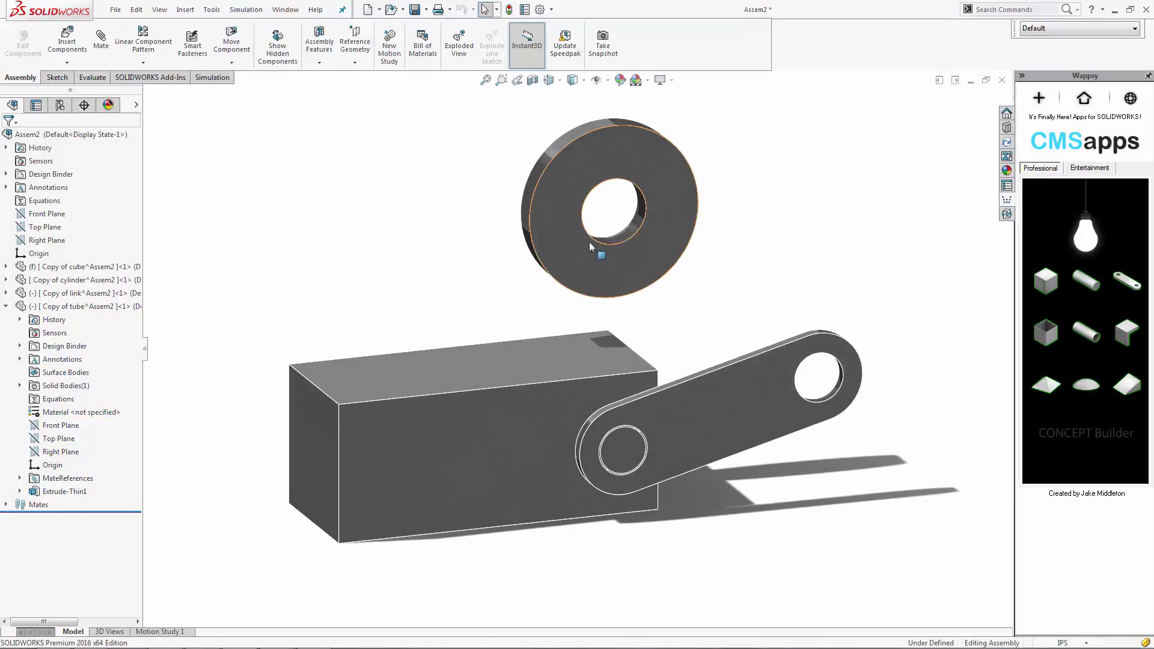
{"action": "left_click", "coordinate": [592, 244]}
{"action": "middle_click_drag", "start_coordinate": [647, 260], "coordinate": [511, 243]}
{"action": "left_click_drag", "start_coordinate": [573, 245], "coordinate": [629, 250]}
{"action": "left_click", "coordinate": [652, 256]}
{"action": "middle_click_drag", "start_coordinate": [655, 258], "coordinate": [569, 271]}
Insert a Concept Builder cylinder, isolate it to move it up beside the ring, and exit the isolated view
{"action": "middle_click_drag", "start_coordinate": [758, 251], "coordinate": [659, 445]}
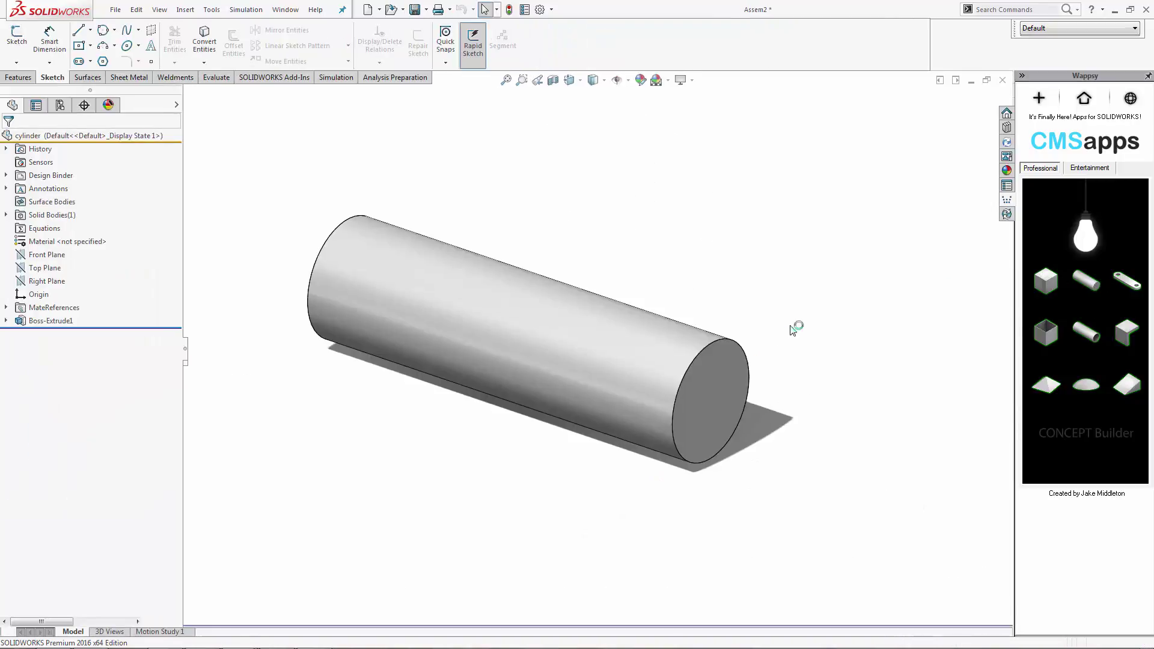
{"action": "right_click", "coordinate": [49, 336]}
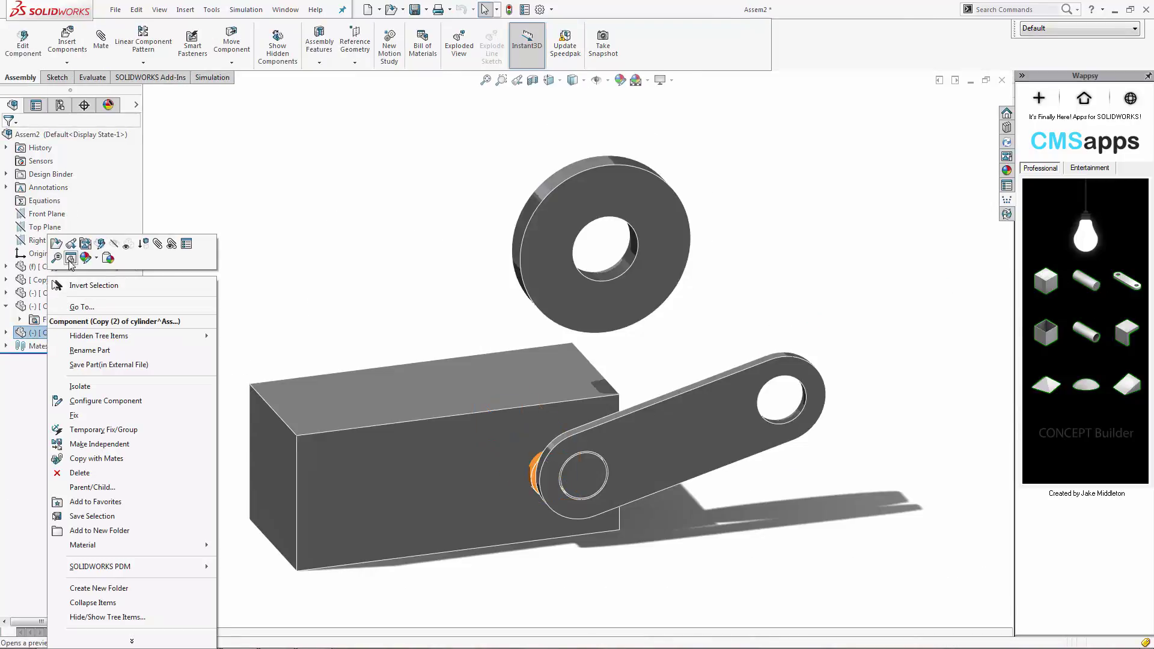
{"action": "left_click", "coordinate": [83, 387]}
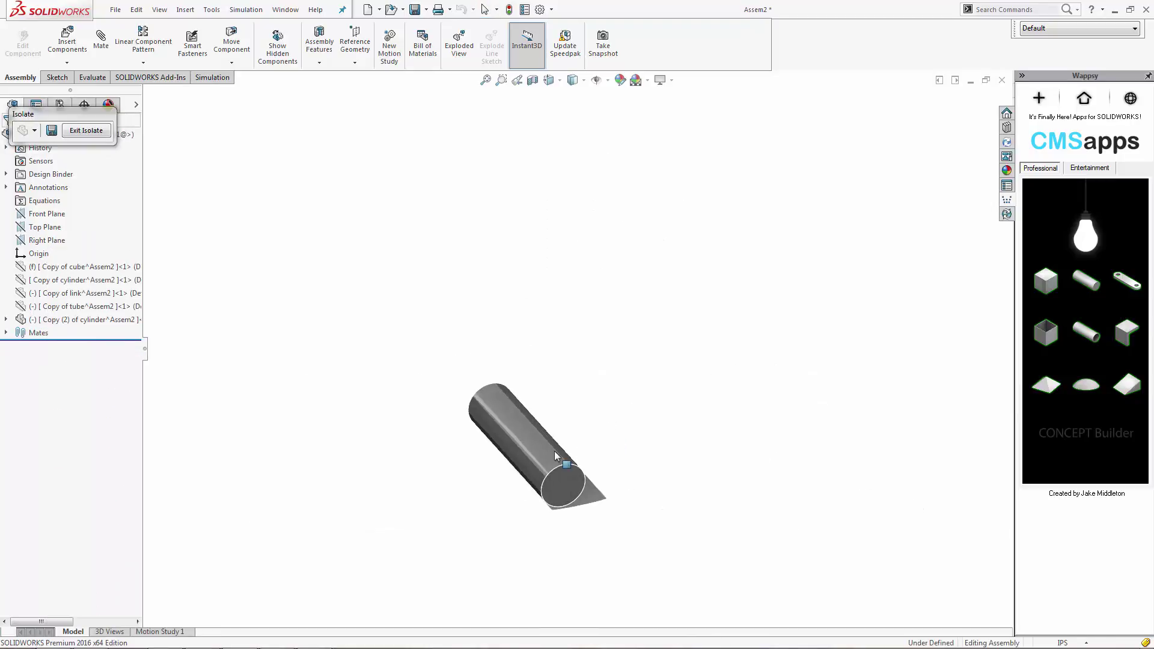
{"action": "left_click_drag", "start_coordinate": [554, 452], "coordinate": [730, 213]}
{"action": "left_click", "coordinate": [88, 131]}
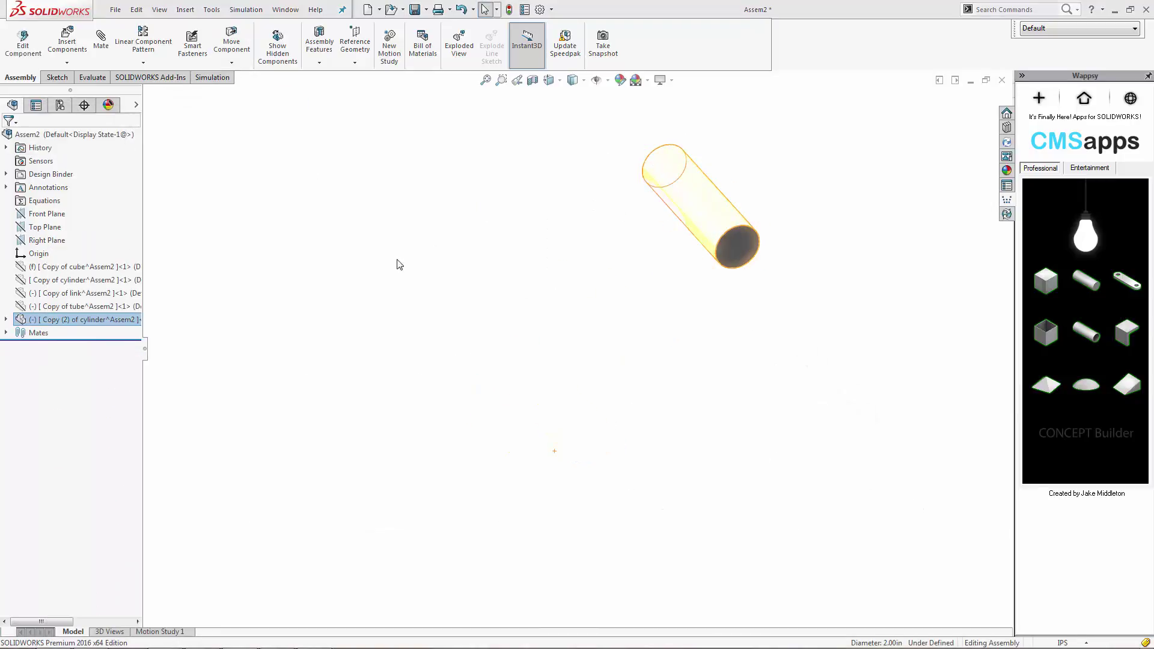
{"action": "left_click", "coordinate": [433, 271]}
{"action": "middle_click_drag", "start_coordinate": [435, 272], "coordinate": [460, 258]}
Mate the new cylinder's outer face concentric with the ring's hole
{"action": "left_click", "coordinate": [707, 207]}
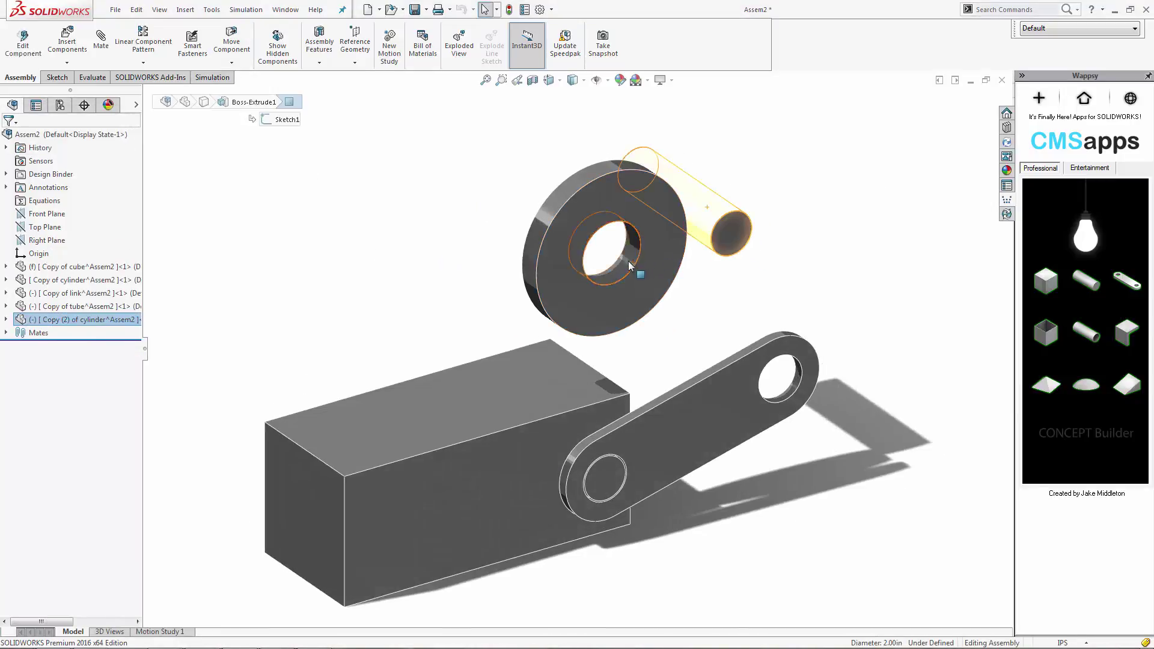
{"action": "left_click", "coordinate": [629, 265], "text": "ctrl"}
{"action": "left_click", "coordinate": [707, 255]}
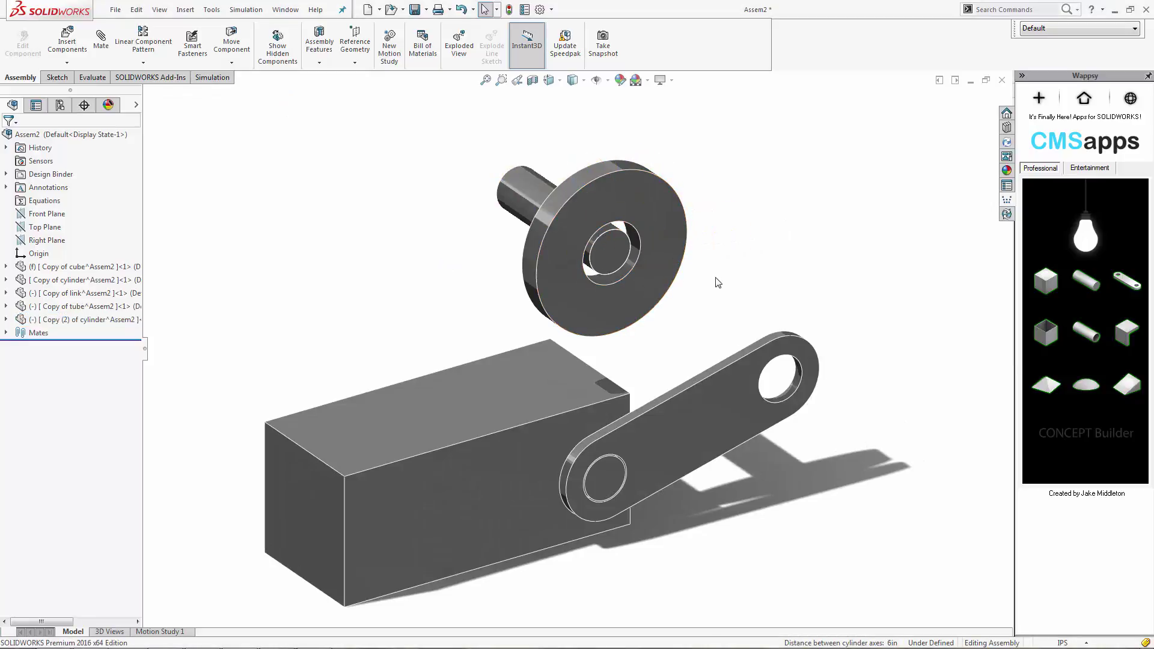
Edit the cylinder in place, enlarging its diameter to about 2.59 in to fit the ring's hole, and slide the ring along it
{"action": "middle_click_drag", "start_coordinate": [643, 268], "coordinate": [636, 275]}
{"action": "scroll", "coordinate": [582, 227], "scroll_direction": "down", "scroll_amount": 2}
{"action": "double_click", "coordinate": [514, 178]}
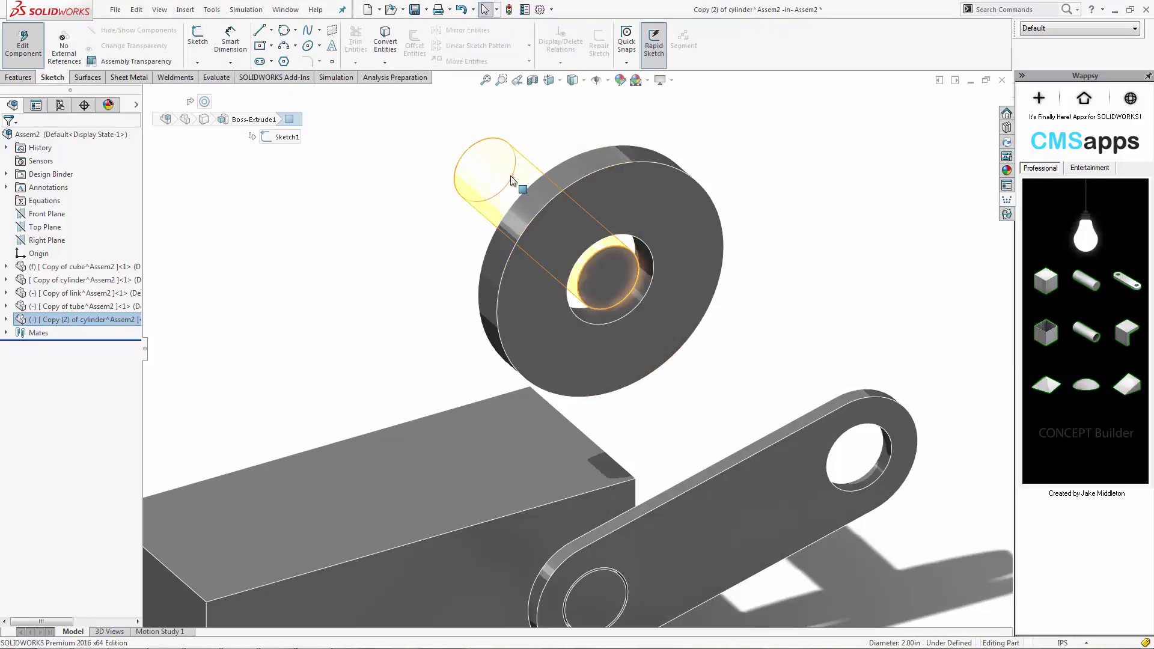
{"action": "left_click", "coordinate": [509, 176]}
{"action": "left_click_drag", "start_coordinate": [496, 155], "coordinate": [462, 174]}
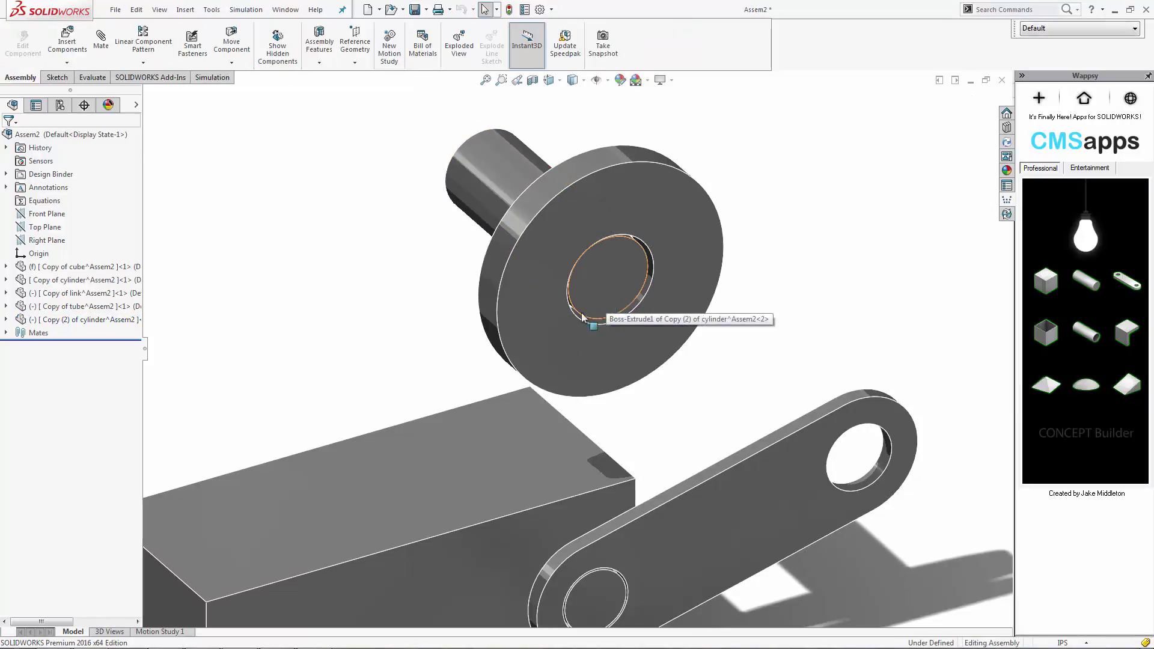
{"action": "left_click_drag", "start_coordinate": [548, 342], "coordinate": [604, 344]}
{"action": "middle_click_drag", "start_coordinate": [743, 381], "coordinate": [765, 332]}
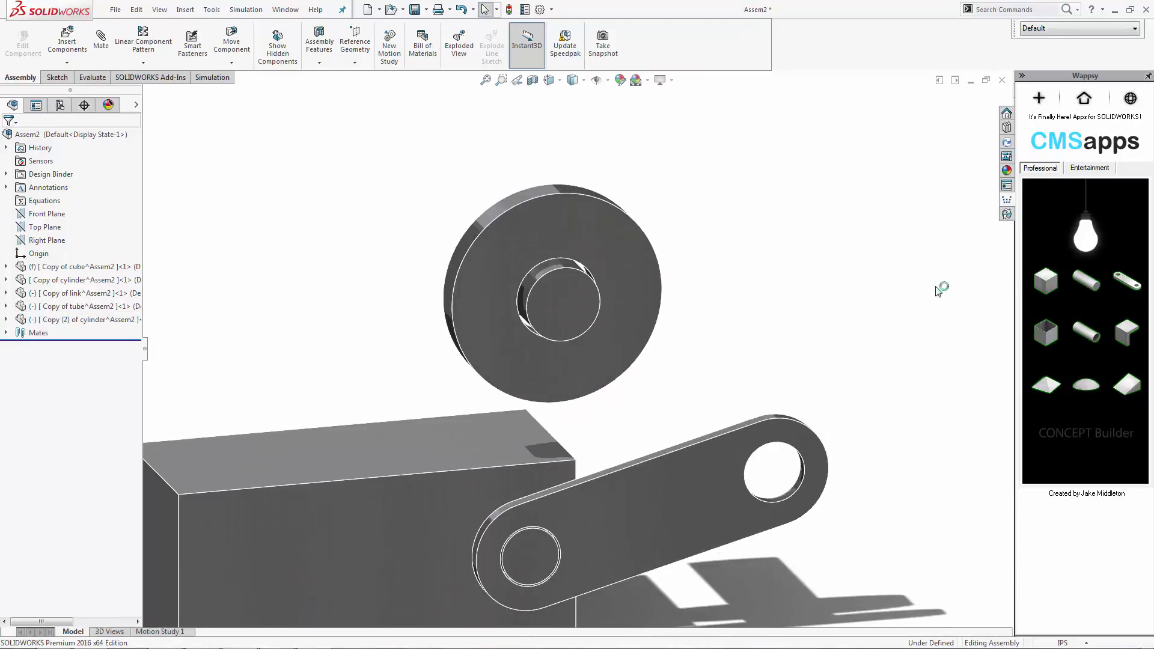
Insert another Concept Builder cylinder, isolate it to move it clear of the ring, and exit the isolated view
{"action": "left_click", "coordinate": [1085, 288]}
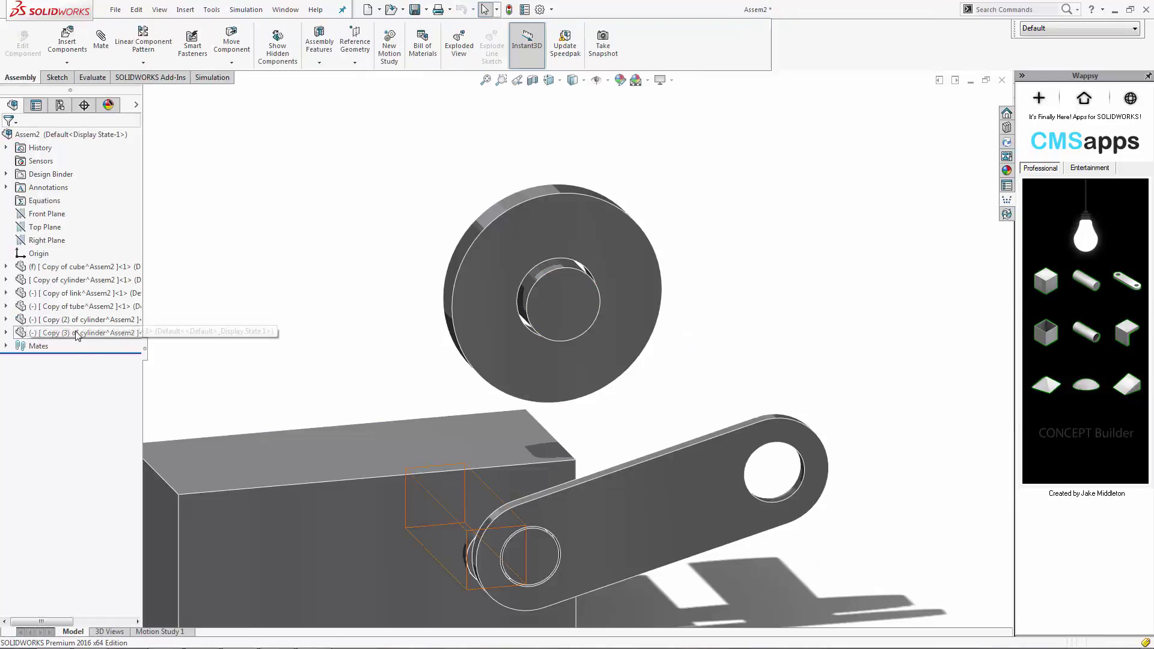
{"action": "right_click", "coordinate": [72, 332]}
{"action": "left_click", "coordinate": [108, 386]}
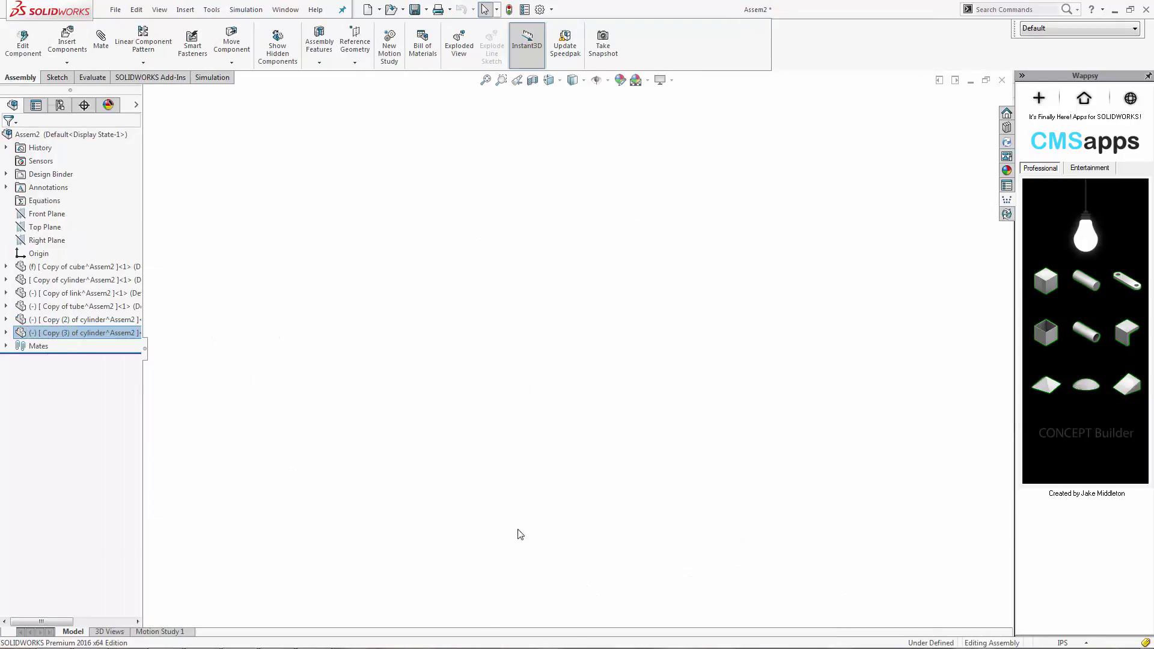
{"action": "left_click_drag", "start_coordinate": [518, 456], "coordinate": [689, 291]}
{"action": "left_click", "coordinate": [86, 131]}
Edit the newest cylinder in place, shortening it into a short pin, and return to the assembly
{"action": "scroll", "coordinate": [700, 255], "scroll_direction": "down", "scroll_amount": 2}
{"action": "double_click", "coordinate": [695, 262]}
{"action": "left_click", "coordinate": [665, 241]}
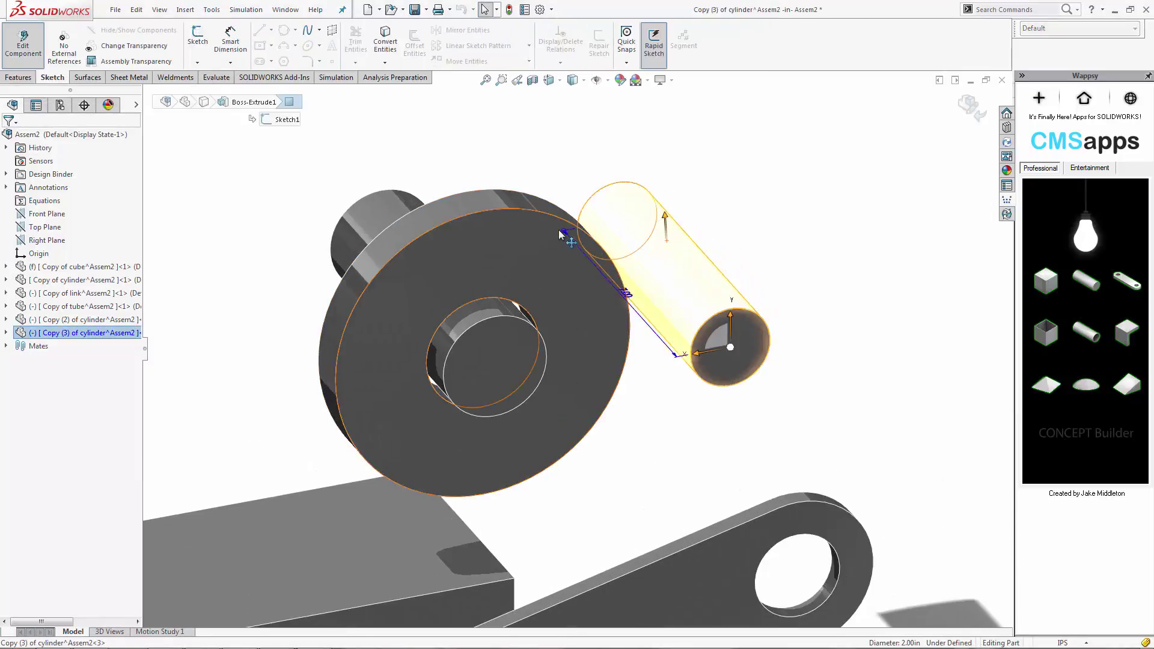
{"action": "left_click_drag", "start_coordinate": [592, 260], "coordinate": [672, 336]}
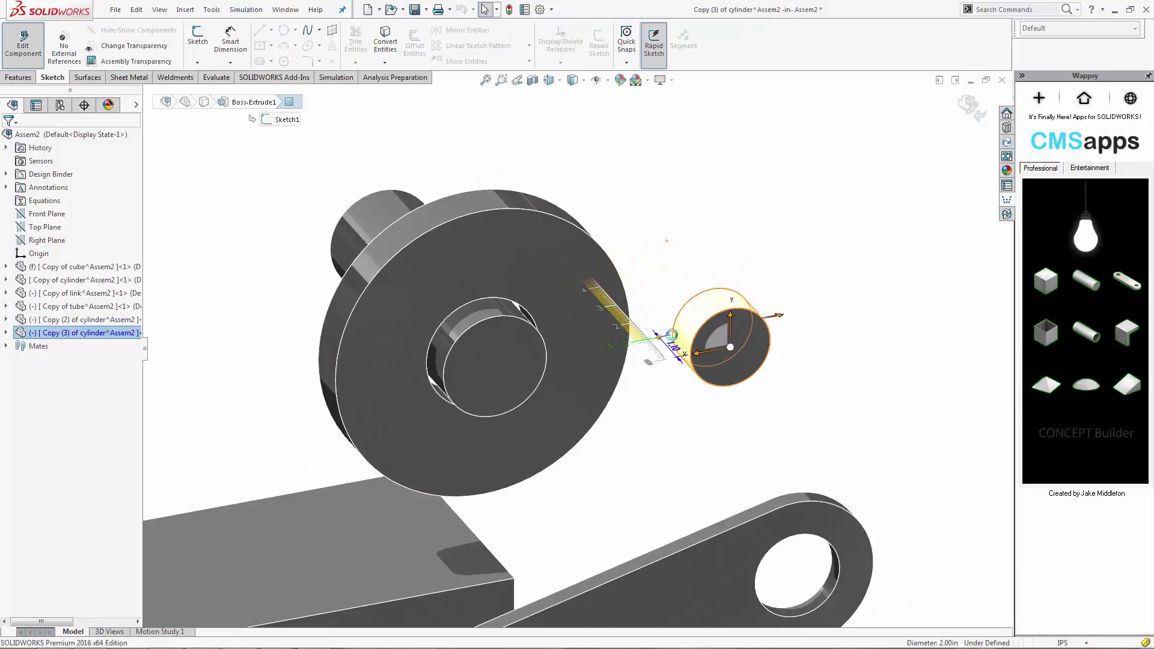
{"action": "left_click", "coordinate": [682, 277]}
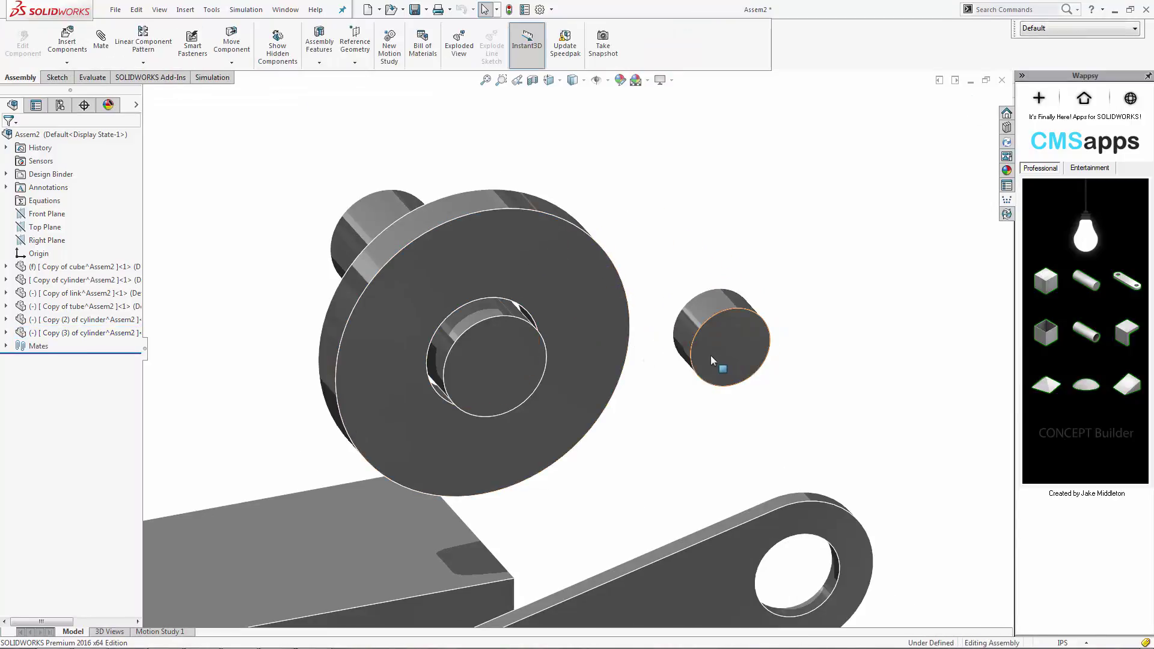
Move the short pin against the ring near its outer edge so that it protrudes from the front face
{"action": "left_click_drag", "start_coordinate": [709, 355], "coordinate": [581, 360]}
{"action": "middle_click_drag", "start_coordinate": [582, 360], "coordinate": [694, 372]}
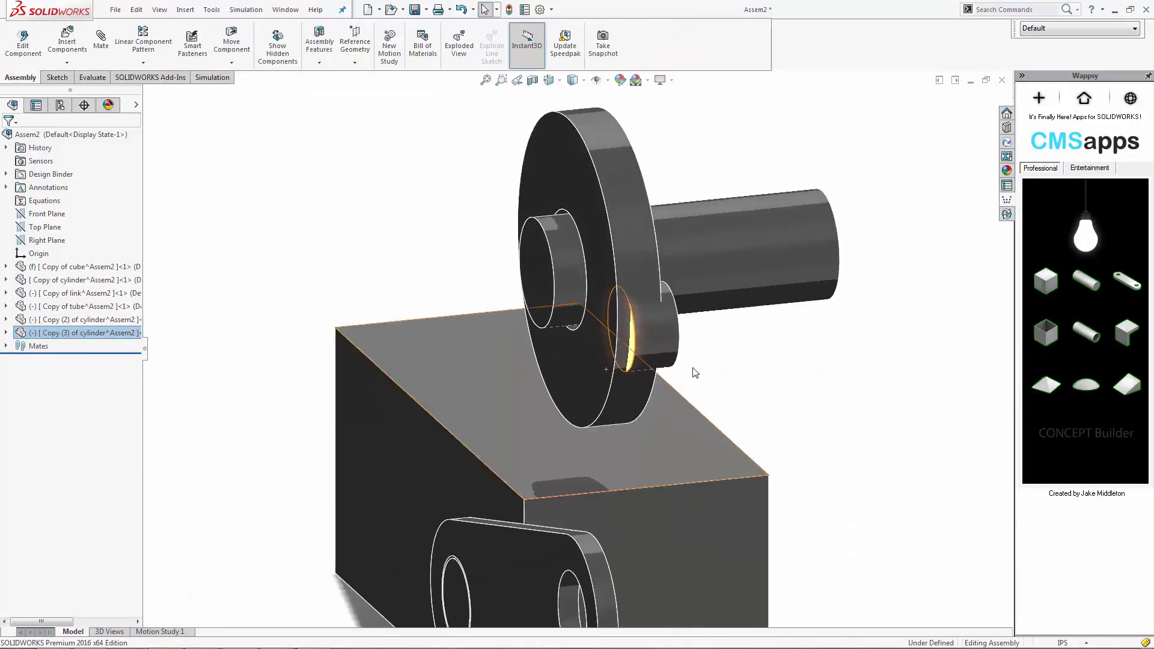
{"action": "left_click_drag", "start_coordinate": [627, 328], "coordinate": [611, 328]}
{"action": "middle_click_drag", "start_coordinate": [622, 335], "coordinate": [769, 368]}
{"action": "left_click", "coordinate": [743, 335]}
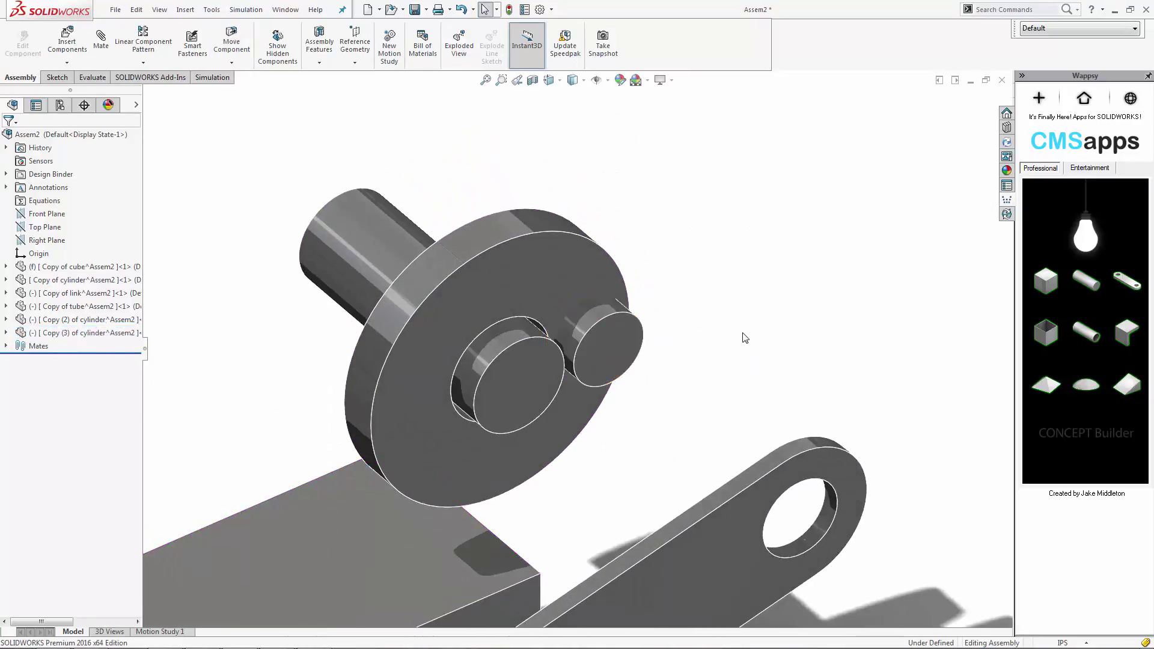
Add a Lock mate between the ring's front face and the short pin's end face
{"action": "left_click", "coordinate": [557, 275]}
{"action": "left_click", "coordinate": [614, 332], "text": "ctrl"}
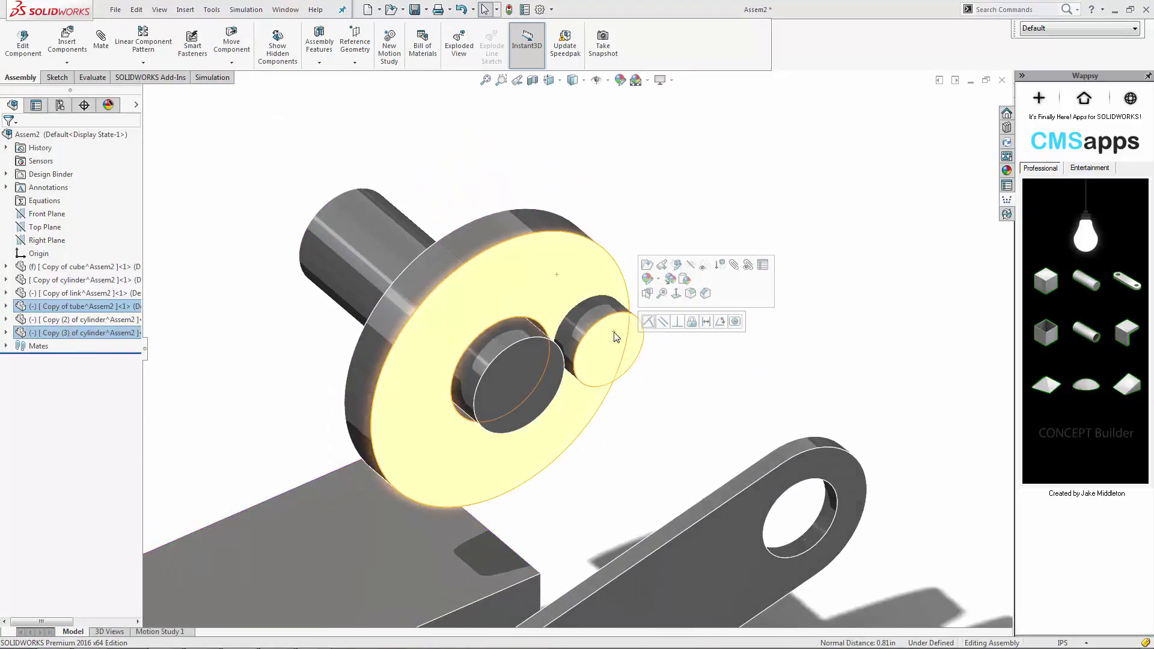
{"action": "left_click", "coordinate": [692, 325]}
Reposition the large cylinder through the ring's hole and fix it in place
{"action": "middle_click_drag", "start_coordinate": [711, 371], "coordinate": [438, 264]}
{"action": "left_click_drag", "start_coordinate": [438, 277], "coordinate": [442, 240]}
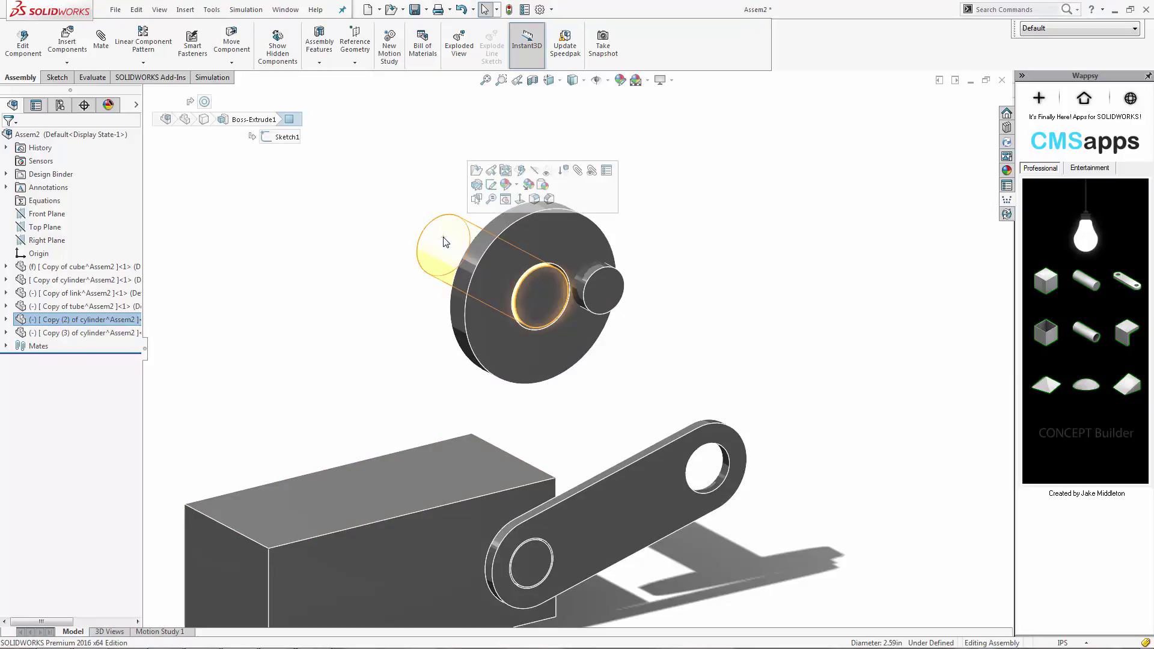
{"action": "right_click", "coordinate": [445, 243]}
{"action": "left_click", "coordinate": [482, 337]}
Mate the ring's front face coincident with the large cylinder's end face
{"action": "middle_click_drag", "start_coordinate": [683, 359], "coordinate": [642, 350]}
{"action": "mouse_move", "coordinate": [615, 289]}
{"action": "left_mouse_down"}
{"action": "mouse_move", "coordinate": [569, 240]}
{"action": "mouse_move", "coordinate": [613, 286]}
{"action": "left_mouse_up"}
{"action": "left_click", "coordinate": [532, 232]}
{"action": "left_click", "coordinate": [543, 280], "text": "ctrl"}
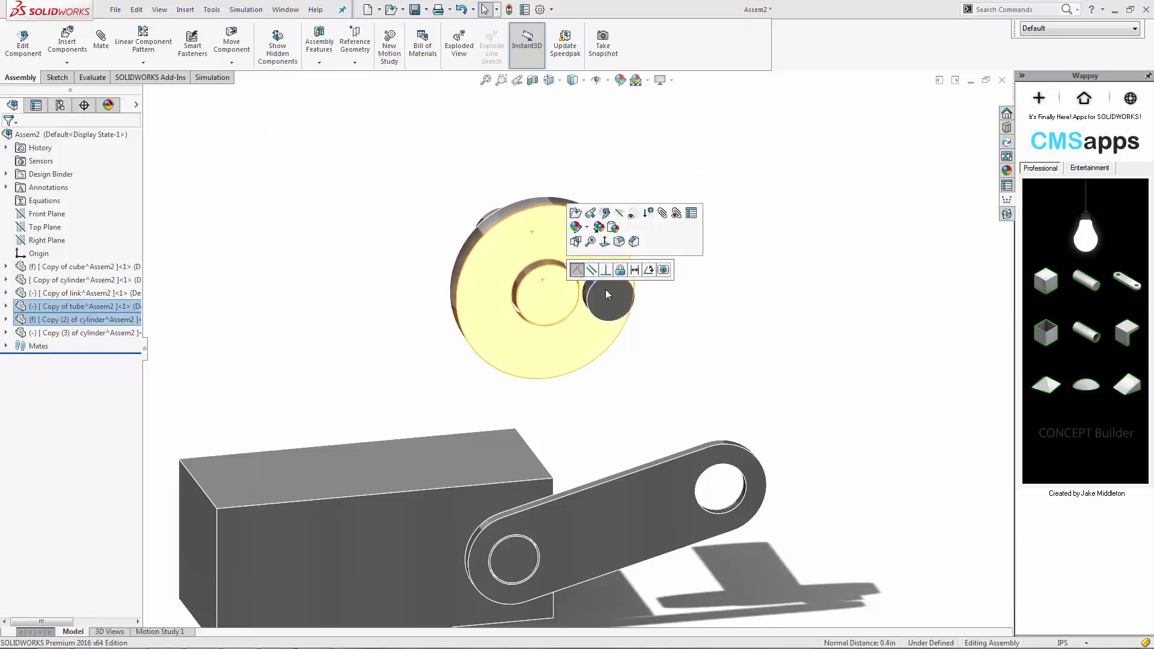
{"action": "left_click", "coordinate": [578, 271]}
Turn the ring by its pin until the pin sits below the ring's center
{"action": "left_click_drag", "start_coordinate": [612, 299], "coordinate": [607, 356]}
{"action": "left_click", "coordinate": [757, 370]}
{"action": "middle_click_drag", "start_coordinate": [757, 371], "coordinate": [872, 360]}
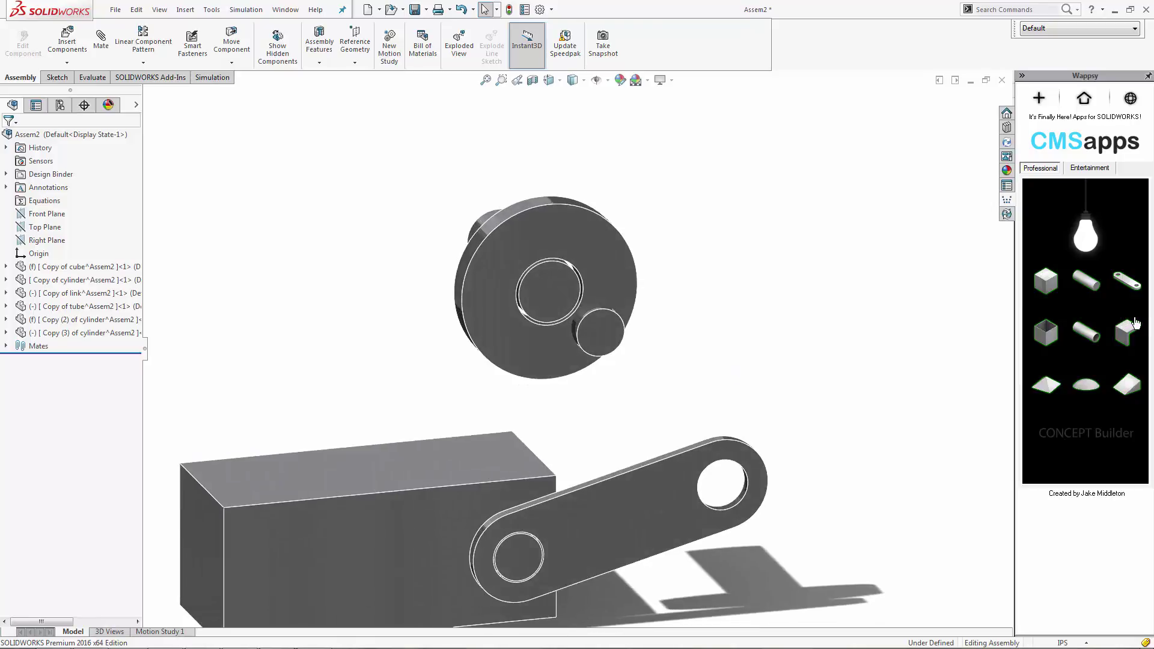
Insert a second Concept Builder link and move it out from behind the first link to beside the ring
{"action": "left_click", "coordinate": [1129, 289]}
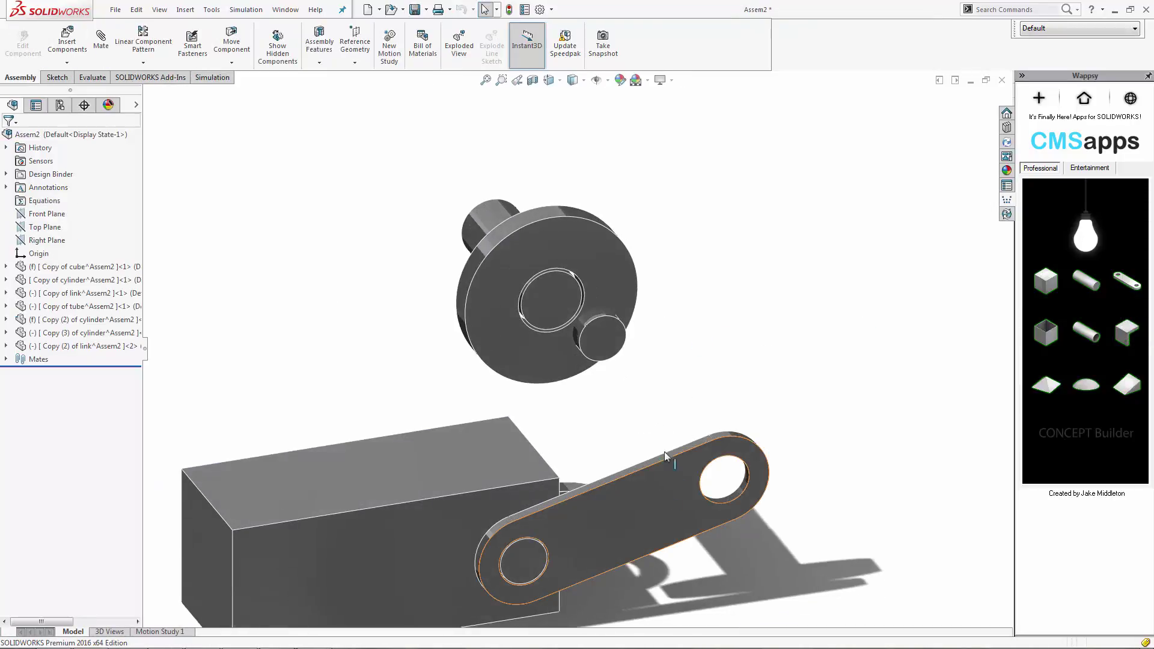
{"action": "middle_click_drag", "start_coordinate": [664, 430], "coordinate": [622, 462]}
{"action": "left_click_drag", "start_coordinate": [603, 460], "coordinate": [661, 294]}
Mate the circular edge of the second link's near hole to the ring pin's end edge with Profile Center
{"action": "left_click", "coordinate": [672, 285]}
{"action": "left_click", "coordinate": [615, 338], "text": "ctrl"}
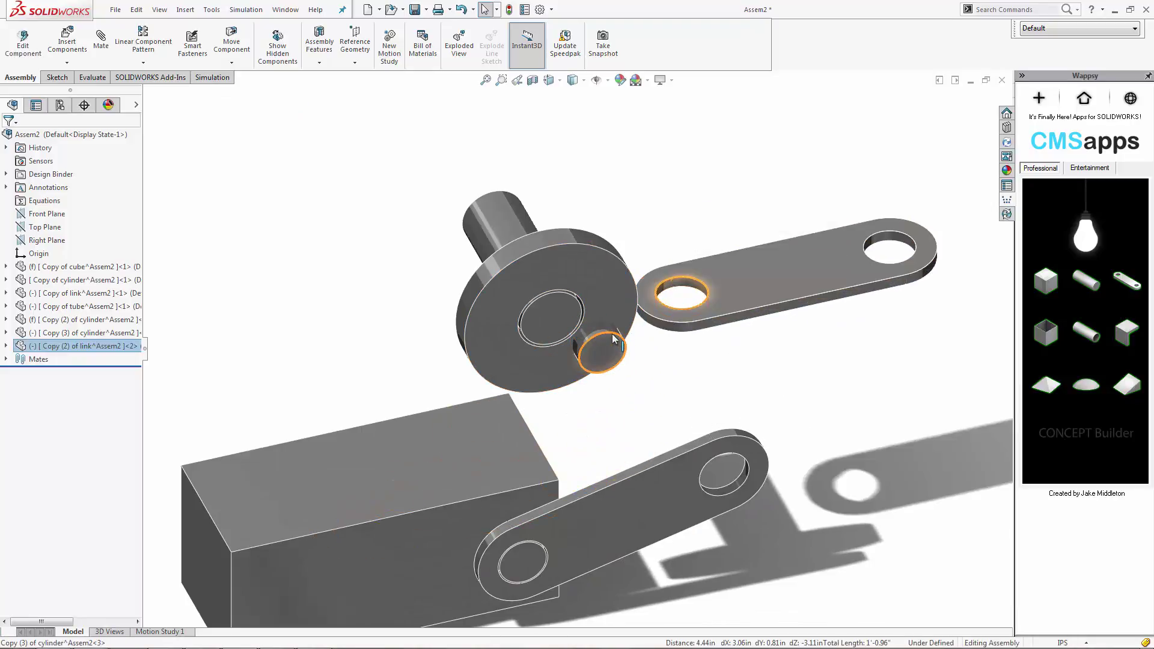
{"action": "left_click", "coordinate": [685, 326]}
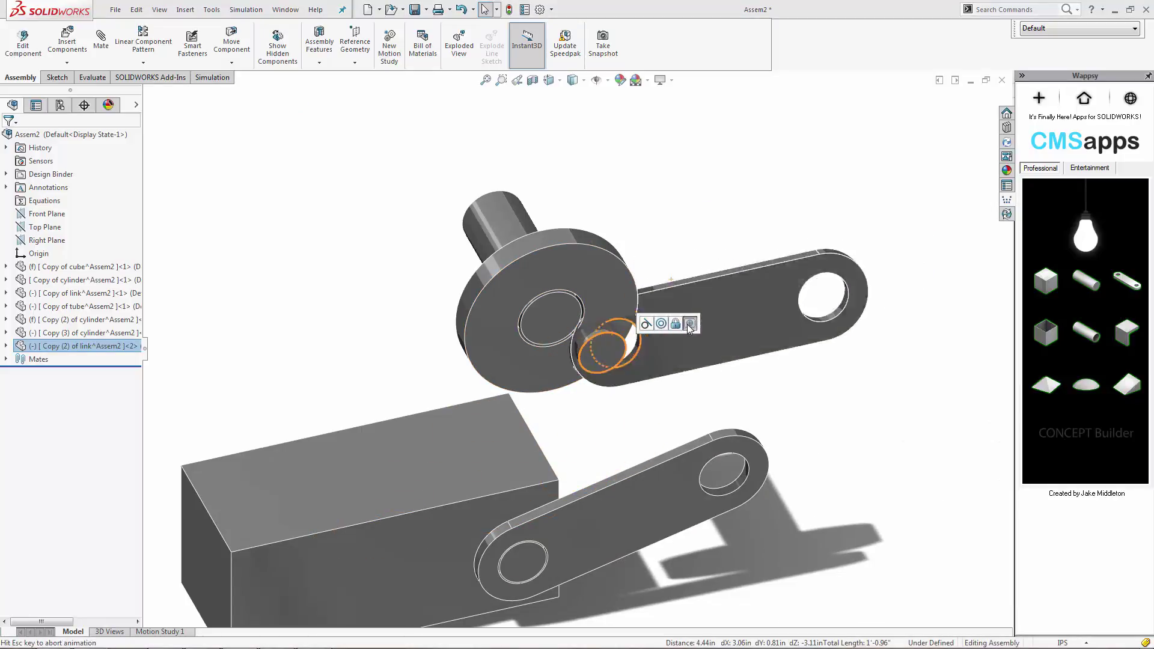
Mate the second link's free hole concentric with the first link's free hole
{"action": "left_click", "coordinate": [809, 323]}
{"action": "scroll", "coordinate": [758, 508], "scroll_direction": "down", "scroll_amount": 3}
{"action": "left_click", "coordinate": [727, 476], "text": "ctrl"}
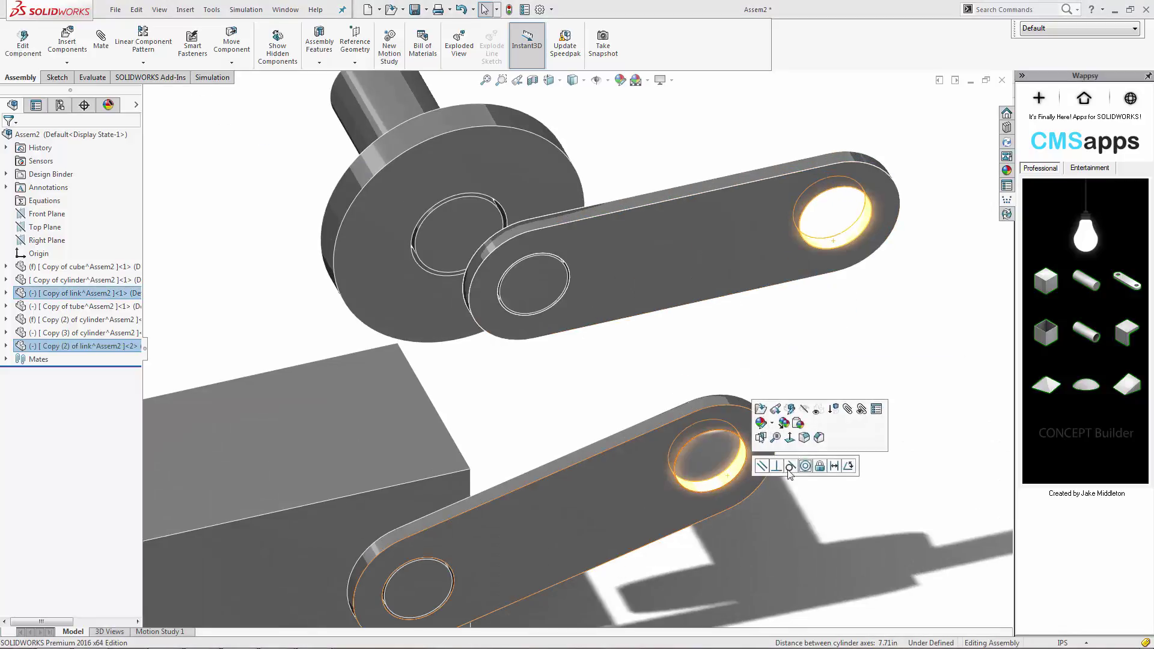
{"action": "left_click", "coordinate": [803, 469]}
{"action": "middle_click_drag", "start_coordinate": [813, 353], "coordinate": [775, 319], "text": "ctrl"}
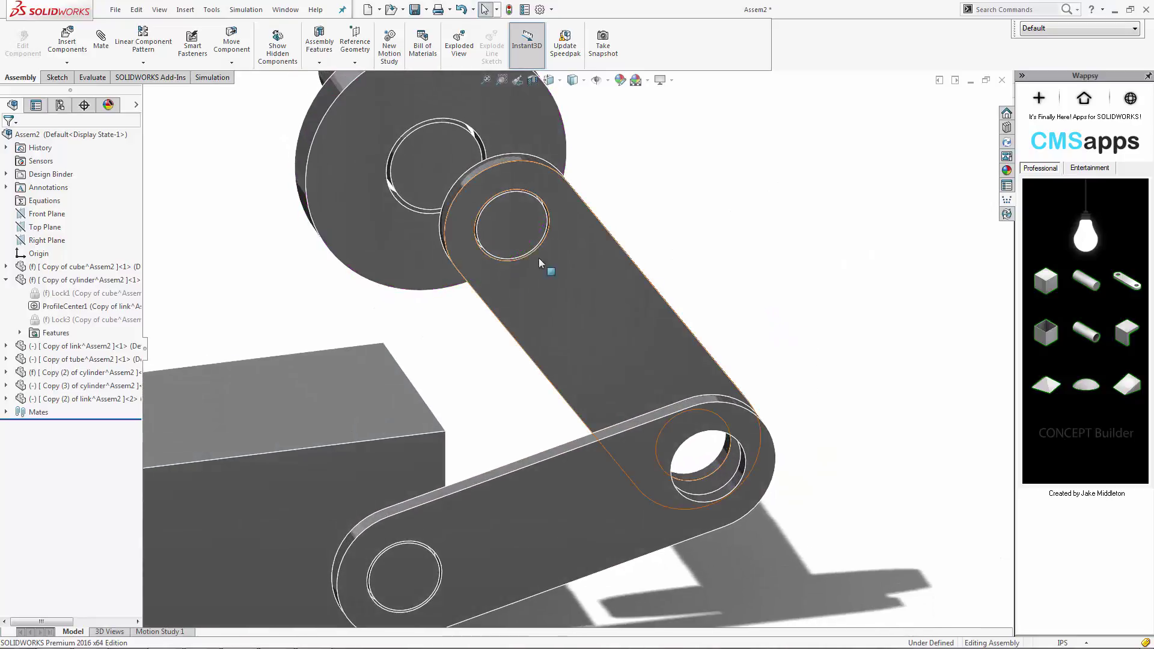
Copy the short pin beside the links and mate the copy concentric with the links' shared hole
{"action": "left_click", "coordinate": [518, 226]}
{"action": "left_click_drag", "start_coordinate": [517, 233], "coordinate": [824, 355], "text": "ctrl"}
{"action": "left_click", "coordinate": [802, 338]}
{"action": "left_click", "coordinate": [729, 488], "text": "ctrl"}
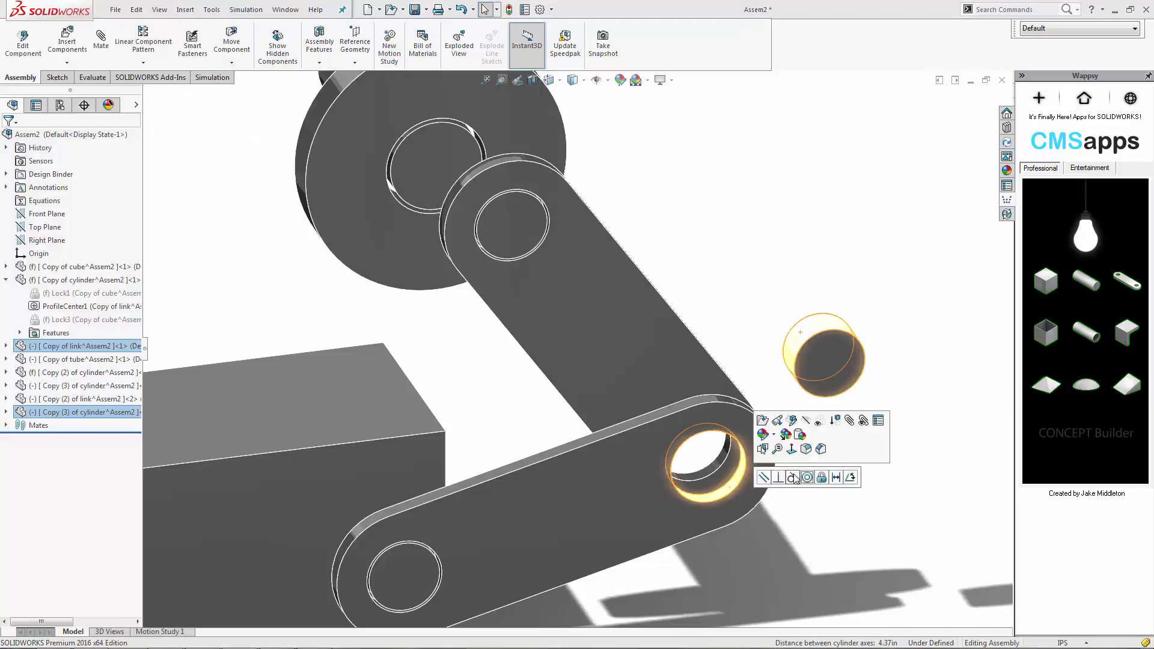
{"action": "left_click", "coordinate": [807, 478]}
Add a distance mate of about 0.46 in between the copied pin's end face and the lower link's front face
{"action": "left_click", "coordinate": [729, 471]}
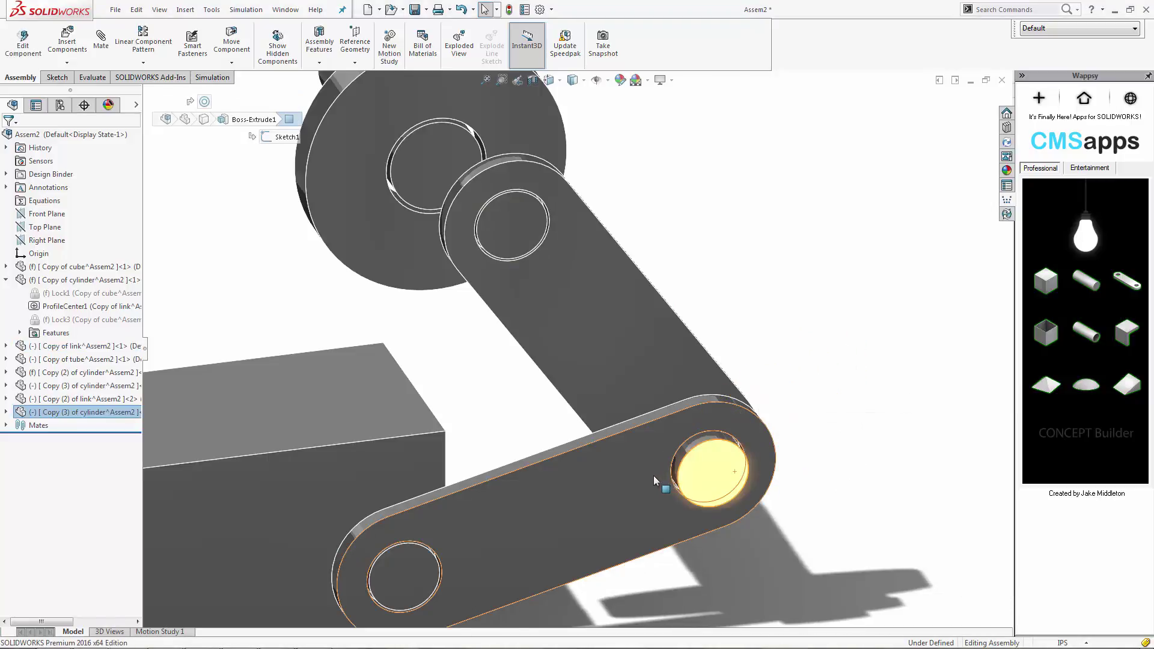
{"action": "left_click", "coordinate": [654, 475], "text": "ctrl"}
{"action": "left_click", "coordinate": [745, 465]}
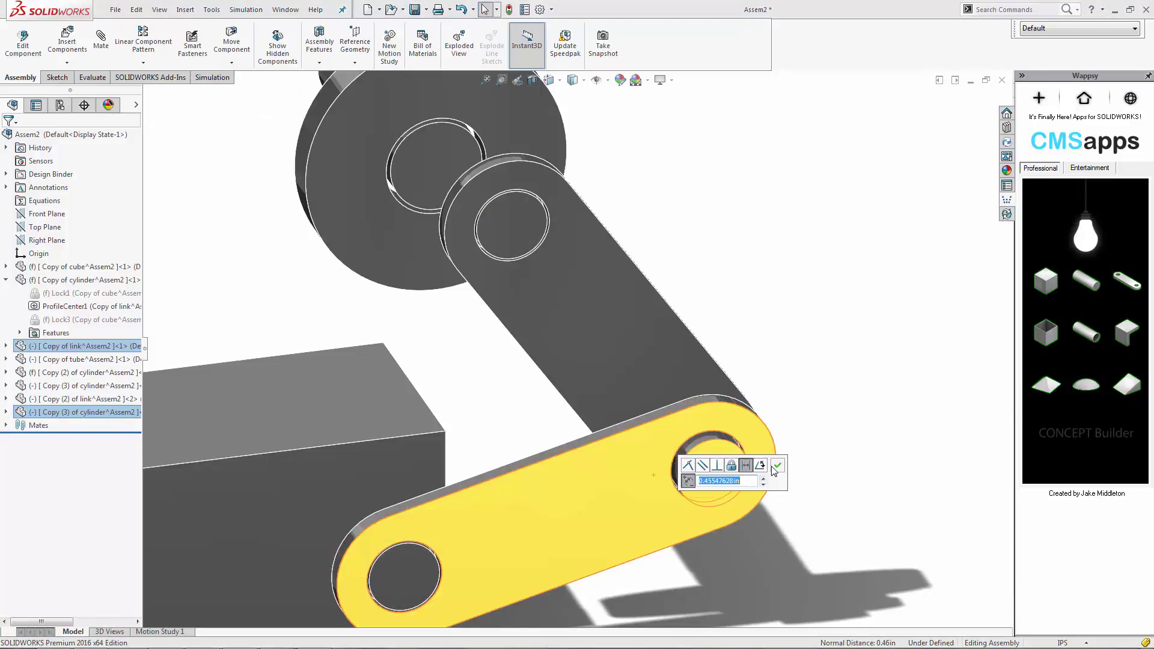
{"action": "key", "text": "Return"}
{"action": "scroll", "coordinate": [777, 399], "scroll_direction": "up", "scroll_amount": 2}
{"action": "middle_click_drag", "start_coordinate": [721, 389], "coordinate": [867, 436], "text": "ctrl"}
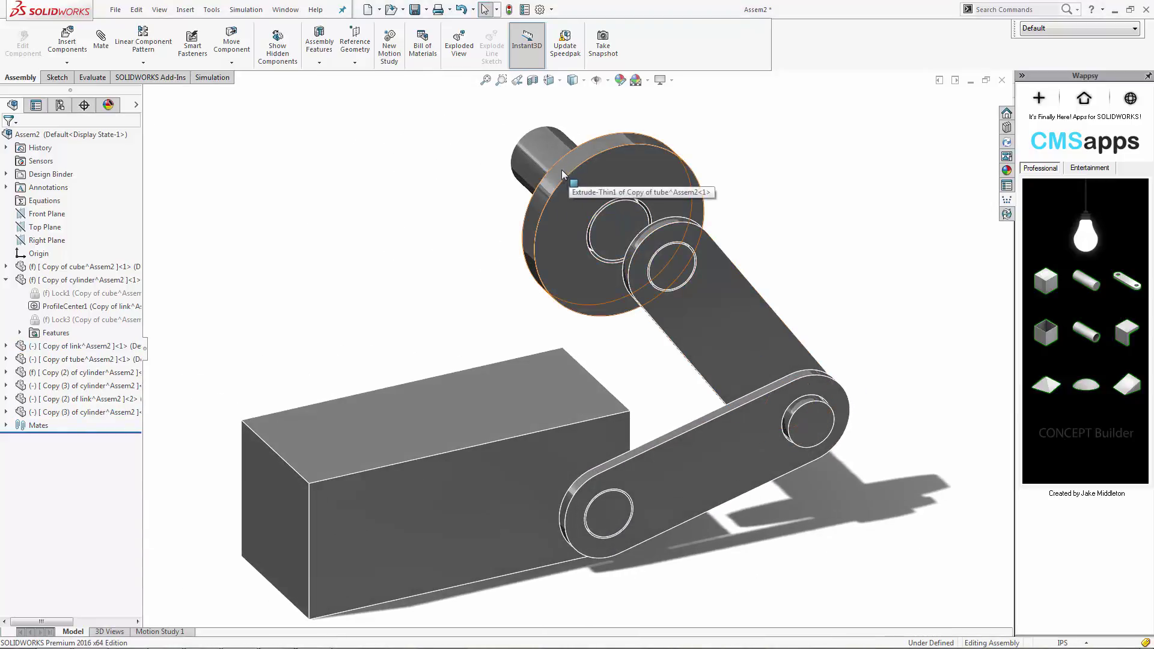
Rotate the ring about the fixed cylinder to test the motion of the connected links
{"action": "left_click_drag", "start_coordinate": [558, 172], "coordinate": [543, 245]}
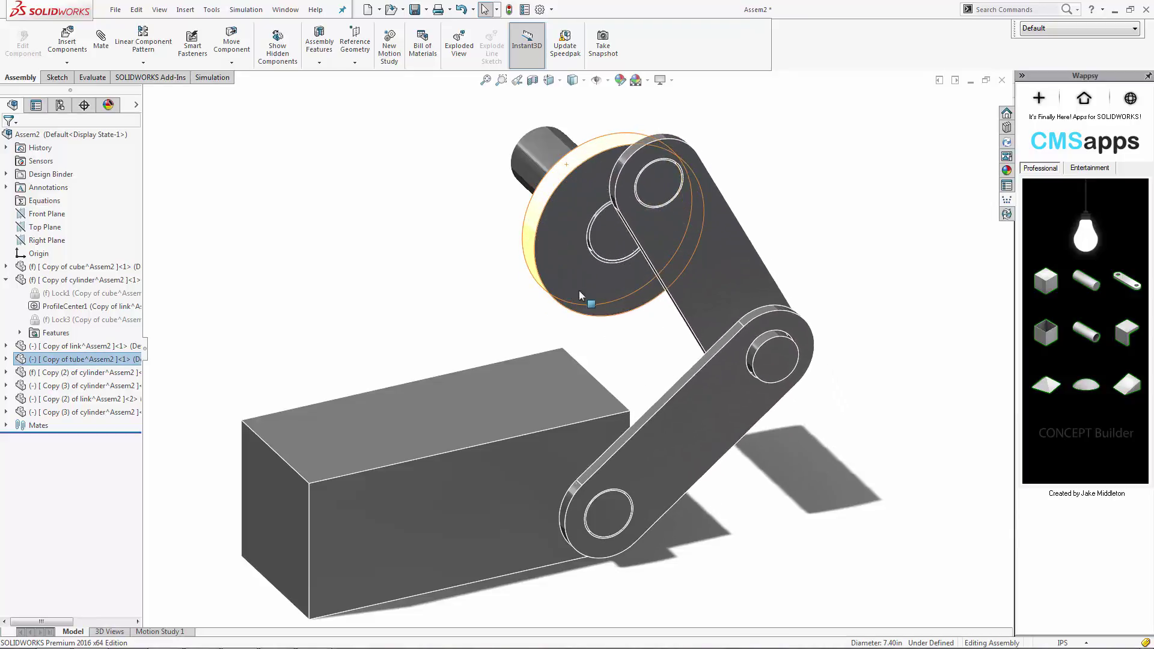
{"action": "left_click_drag", "start_coordinate": [587, 293], "coordinate": [570, 193]}
{"action": "left_click", "coordinate": [867, 319]}
{"action": "mouse_move", "coordinate": [867, 319]}
{"action": "middle_mouse_down"}
{"action": "mouse_move", "coordinate": [631, 291]}
{"action": "mouse_move", "coordinate": [827, 297]}
{"action": "mouse_move", "coordinate": [856, 316]}
{"action": "middle_mouse_up"}
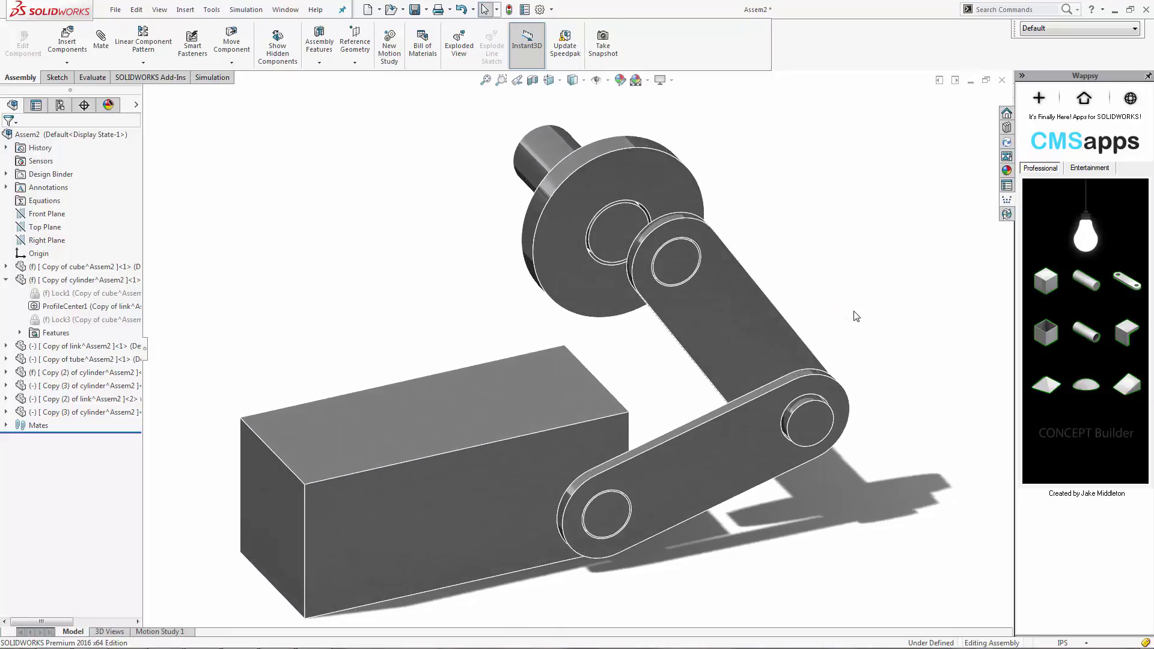
Edit the upper link's sketch in place, lengthening its slot to about 13.9 in beyond the pin, and return to the assembly
{"action": "left_click", "coordinate": [730, 321]}
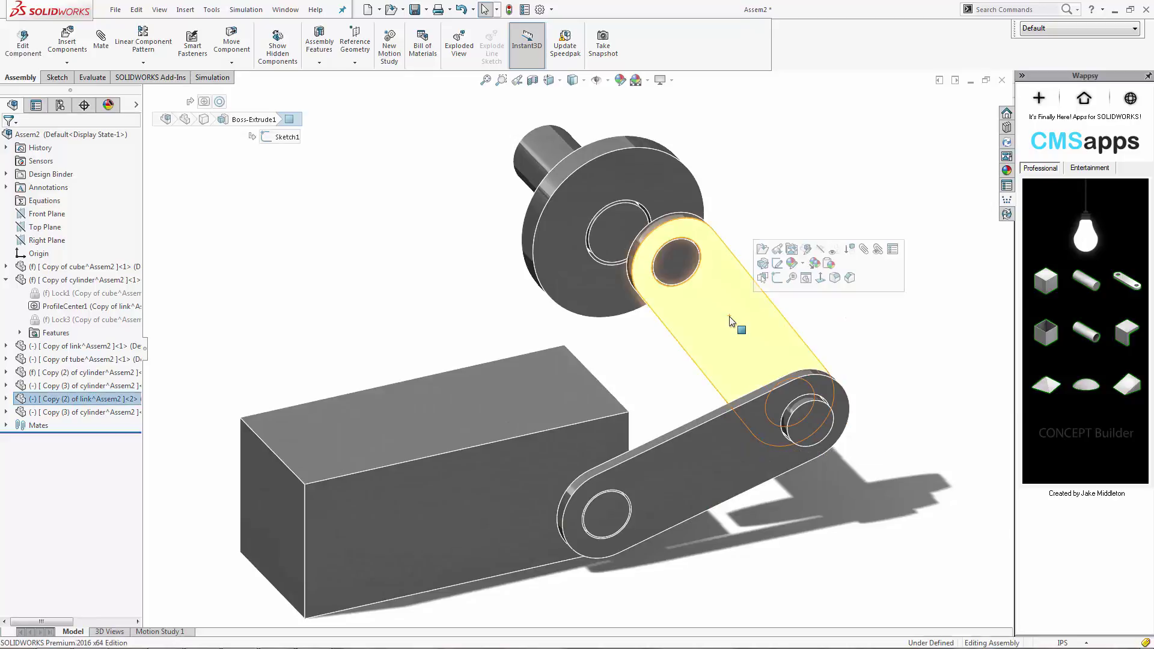
{"action": "key", "text": "e"}
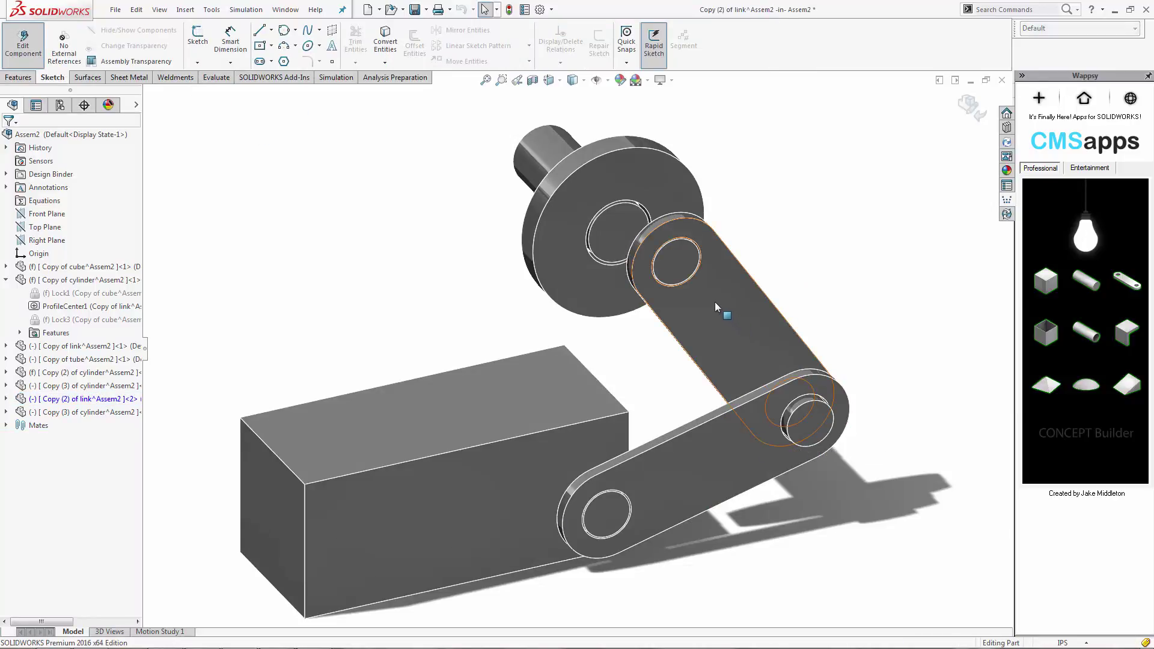
{"action": "left_click", "coordinate": [716, 302]}
{"action": "middle_click_drag", "start_coordinate": [715, 302], "coordinate": [750, 303]}
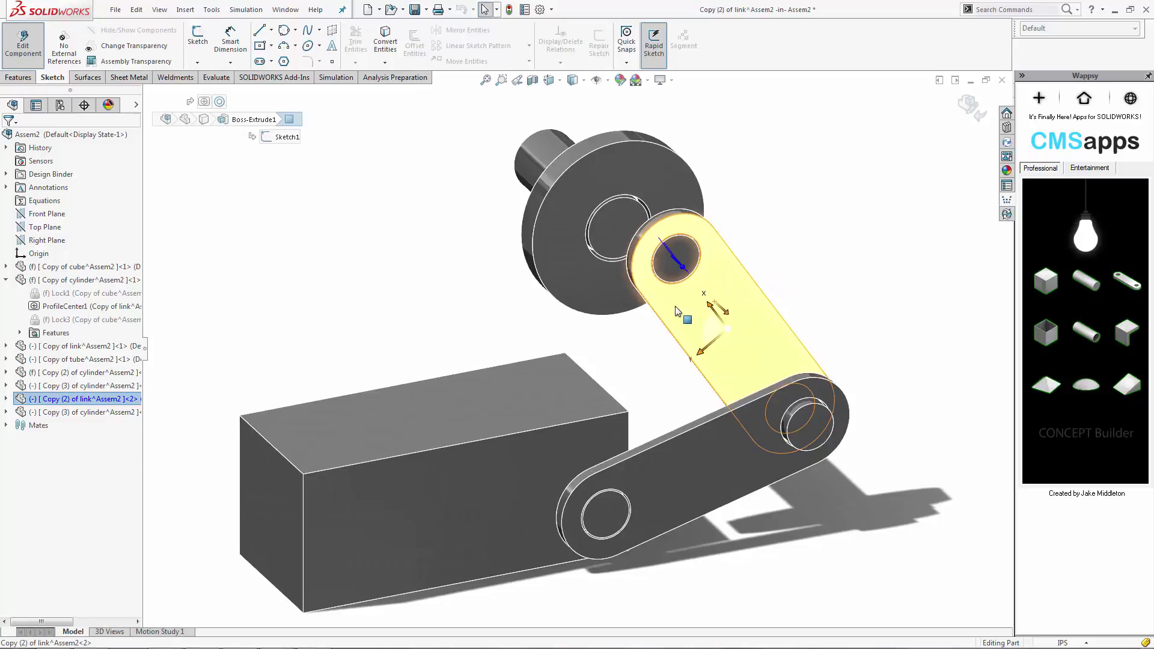
{"action": "left_click", "coordinate": [676, 305]}
{"action": "left_click", "coordinate": [724, 259]}
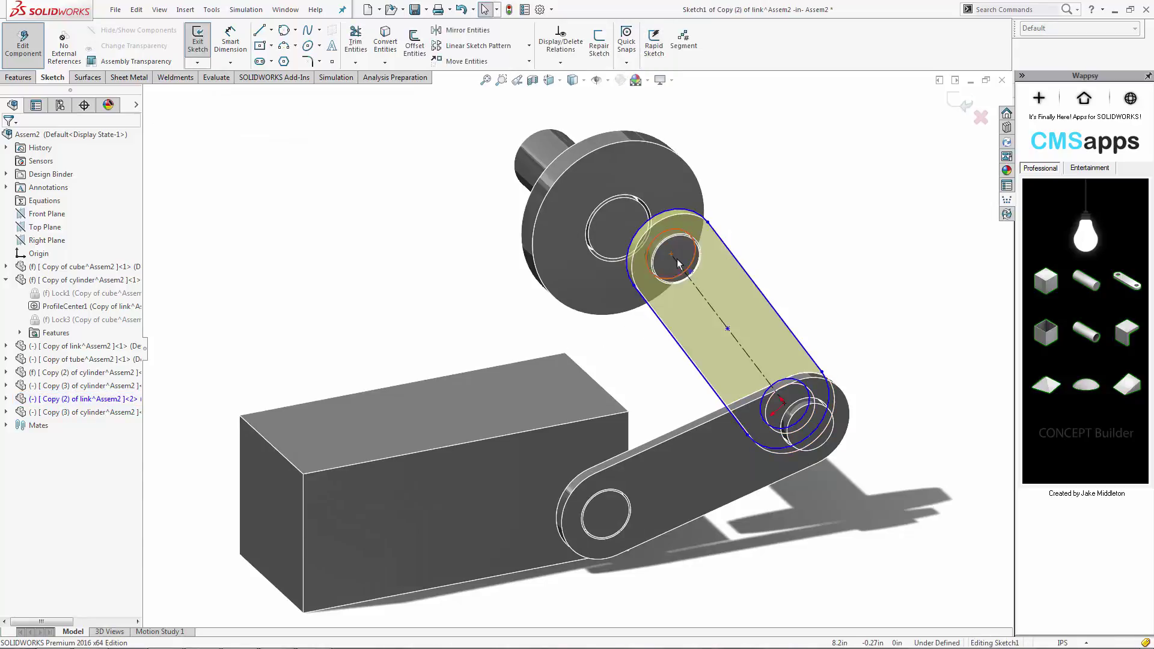
{"action": "left_click_drag", "start_coordinate": [672, 257], "coordinate": [619, 192]}
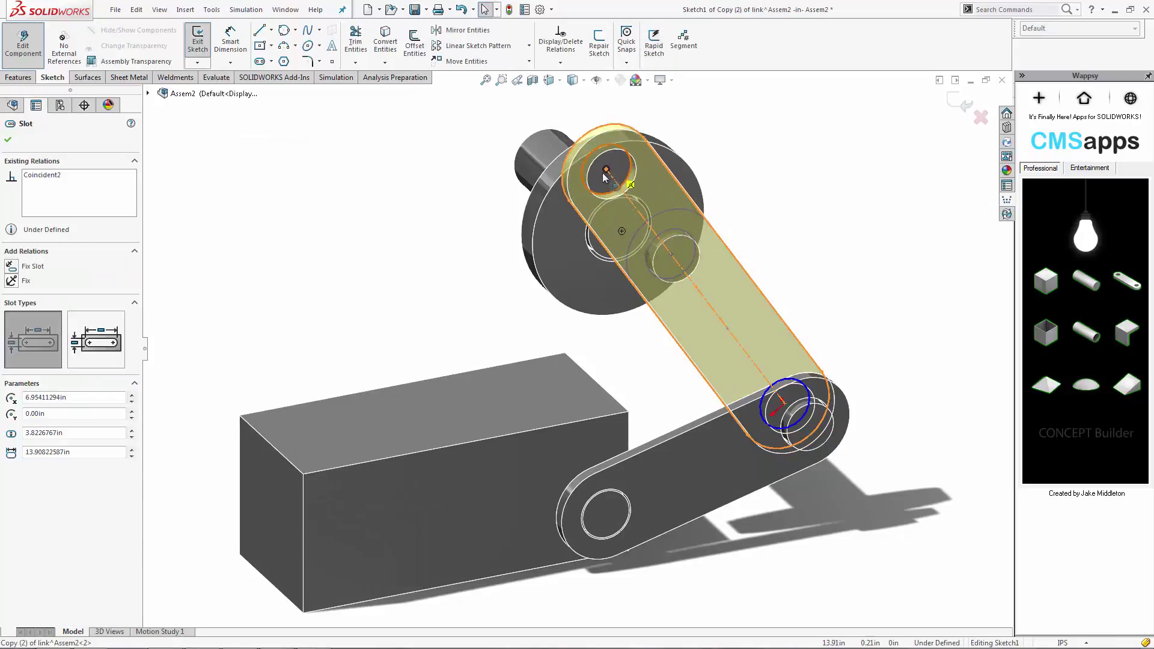
{"action": "left_click", "coordinate": [961, 104]}
{"action": "middle_click_drag", "start_coordinate": [804, 257], "coordinate": [798, 254]}
{"action": "left_click", "coordinate": [24, 42]}
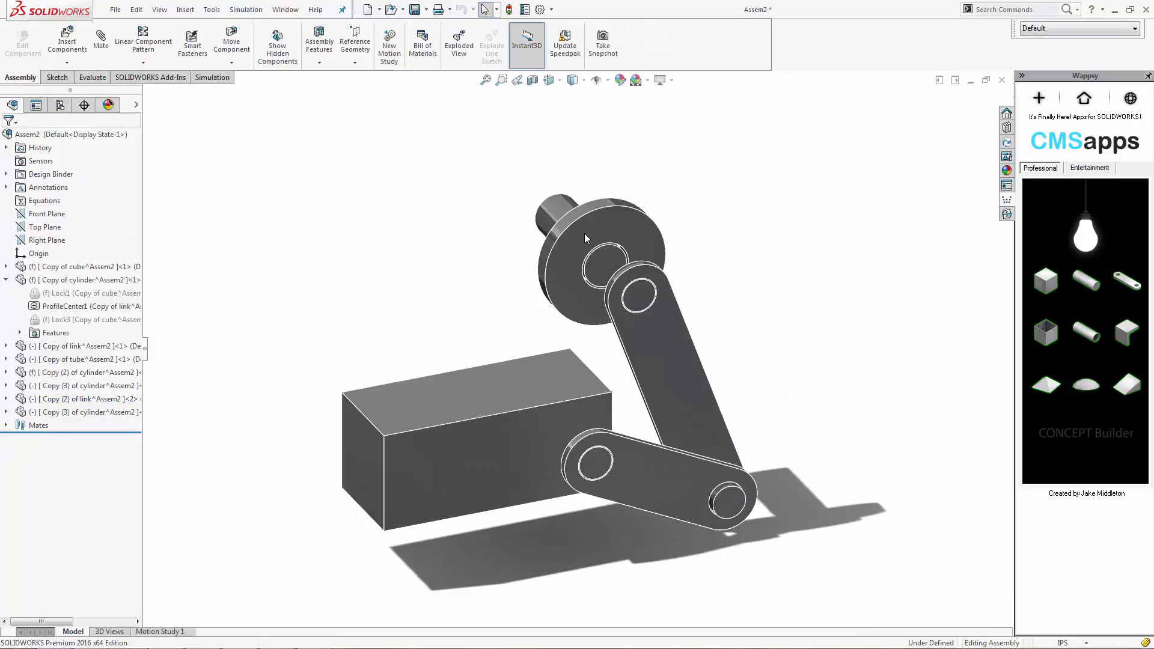
Rotate the ring to test the lengthened link, and enlarge the ring's outer diameter by editing the part in place
{"action": "left_click_drag", "start_coordinate": [570, 239], "coordinate": [621, 238]}
{"action": "scroll", "coordinate": [621, 238], "scroll_direction": "down", "scroll_amount": 3}
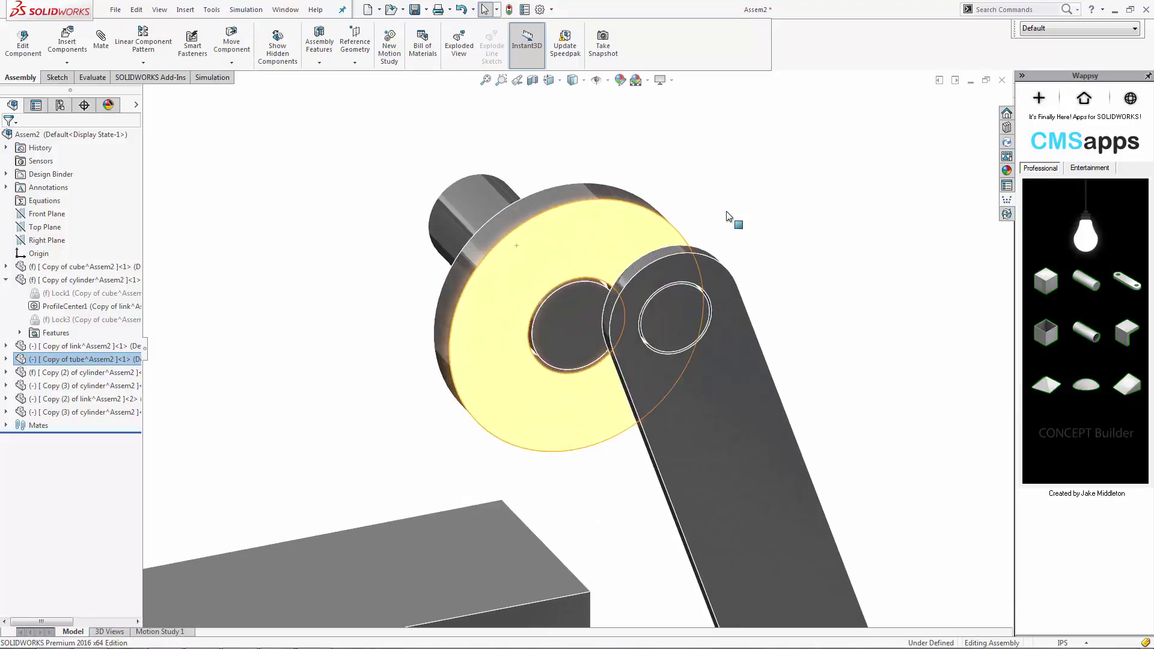
{"action": "left_click", "coordinate": [624, 231]}
{"action": "left_click", "coordinate": [654, 192]}
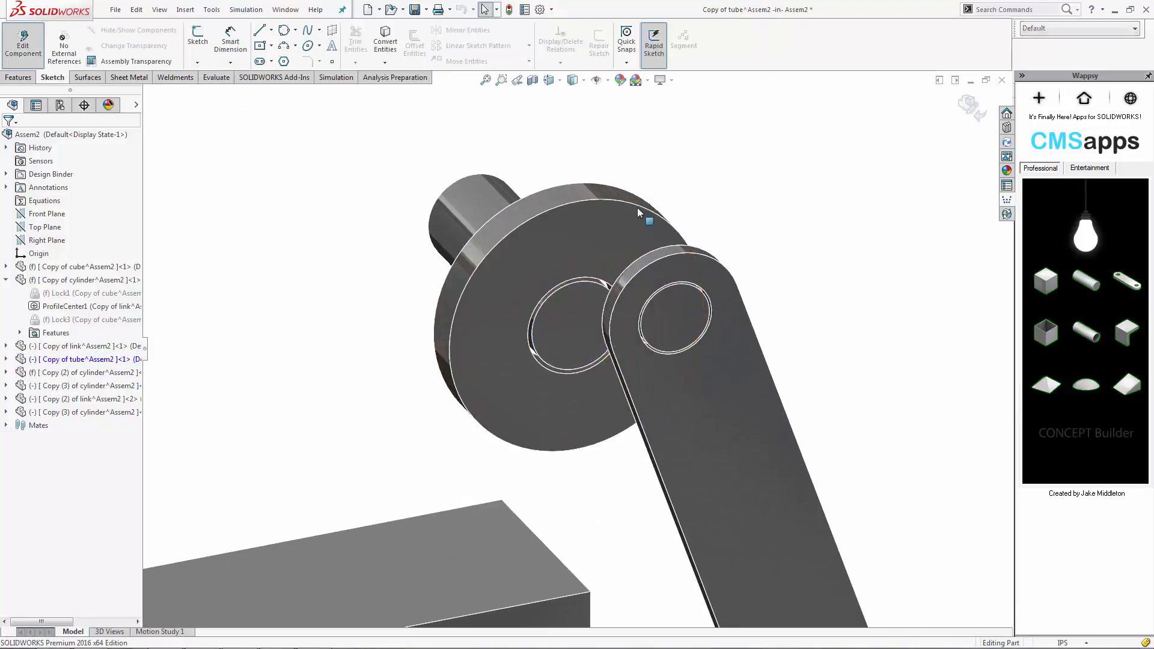
{"action": "left_click", "coordinate": [640, 201]}
{"action": "left_click_drag", "start_coordinate": [652, 177], "coordinate": [700, 128]}
Shrink the ring's inner hole to fit around the fixed cylinder and finish editing the ring
{"action": "left_click", "coordinate": [569, 424]}
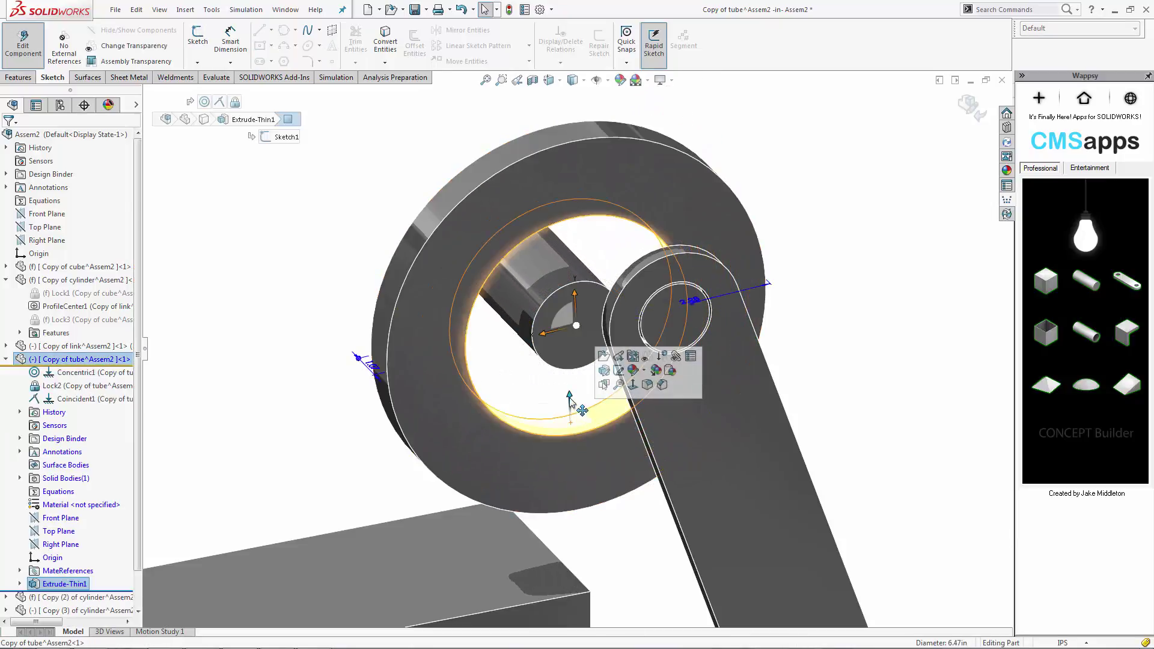
{"action": "left_click_drag", "start_coordinate": [570, 396], "coordinate": [573, 339]}
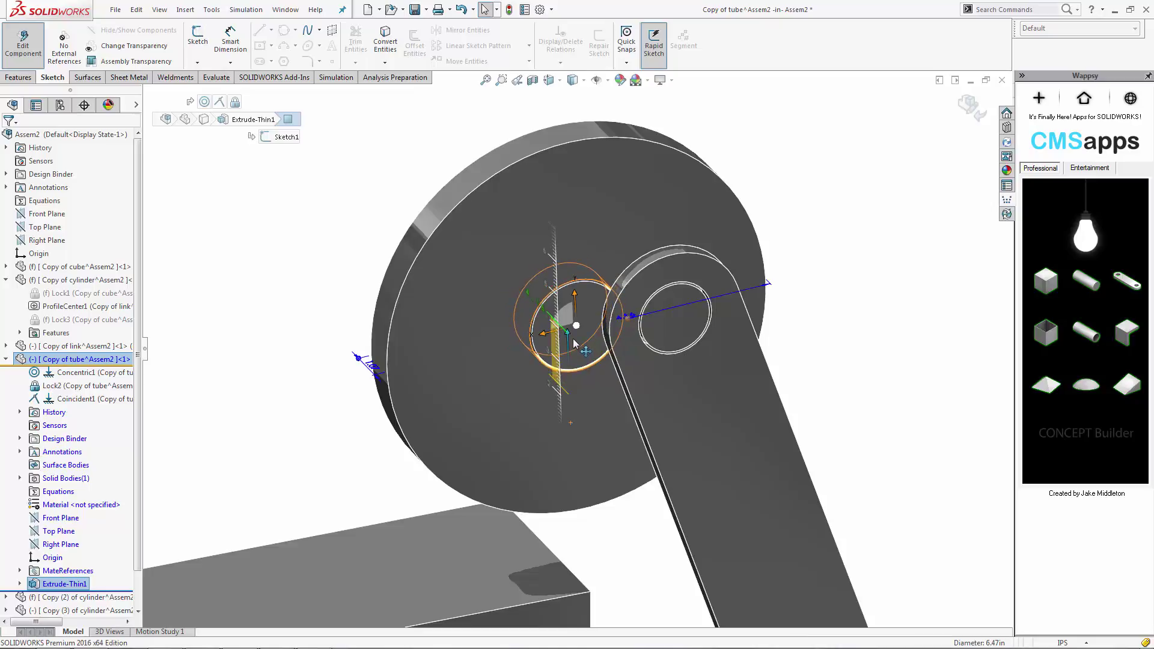
{"action": "left_click", "coordinate": [24, 45]}
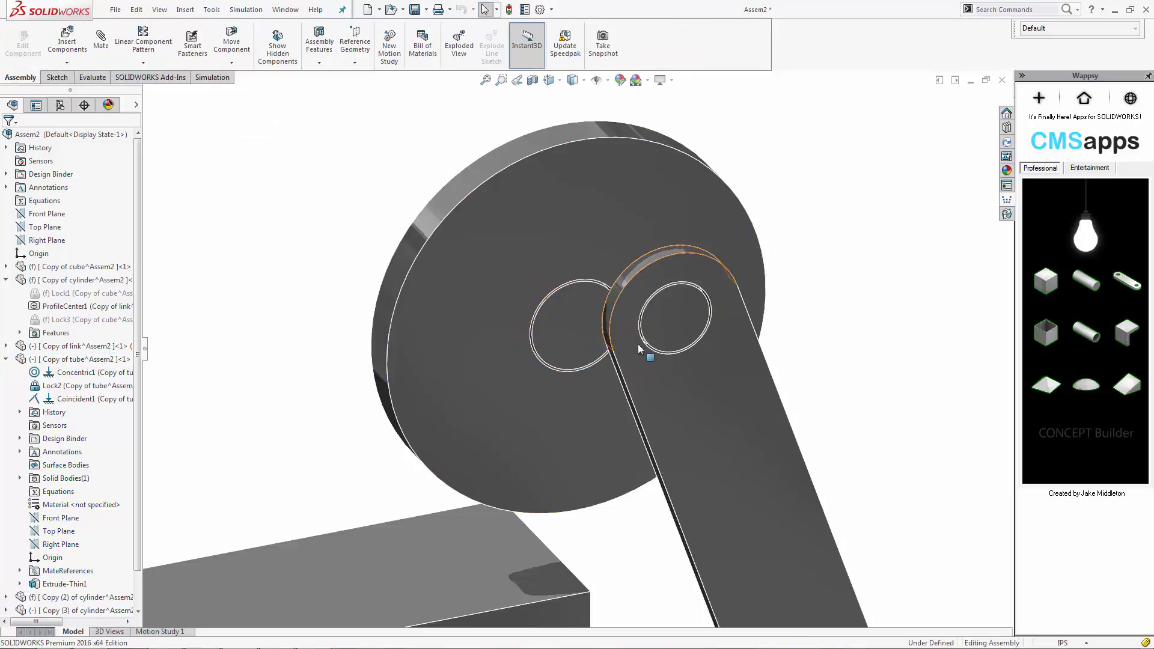
Suppress the Lock2 mate between the ring and the upper pin, move the pin outward toward the ring's rim, and unsuppress the mate
{"action": "left_click", "coordinate": [671, 326]}
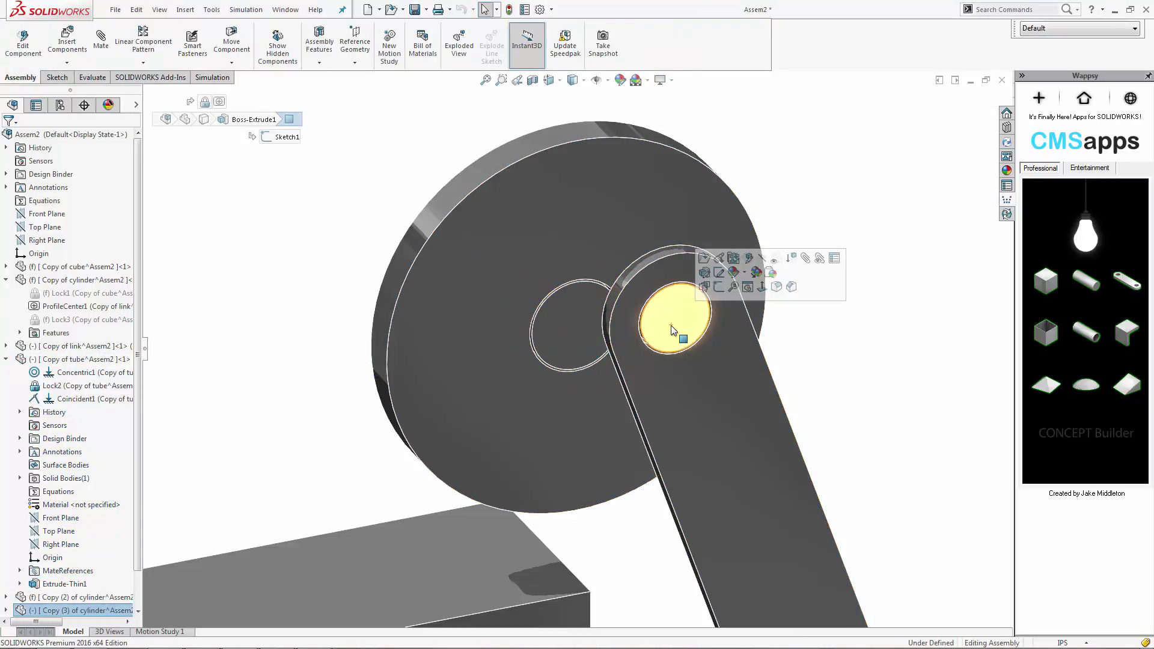
{"action": "scroll", "coordinate": [18, 565], "scroll_direction": "down", "scroll_amount": 1}
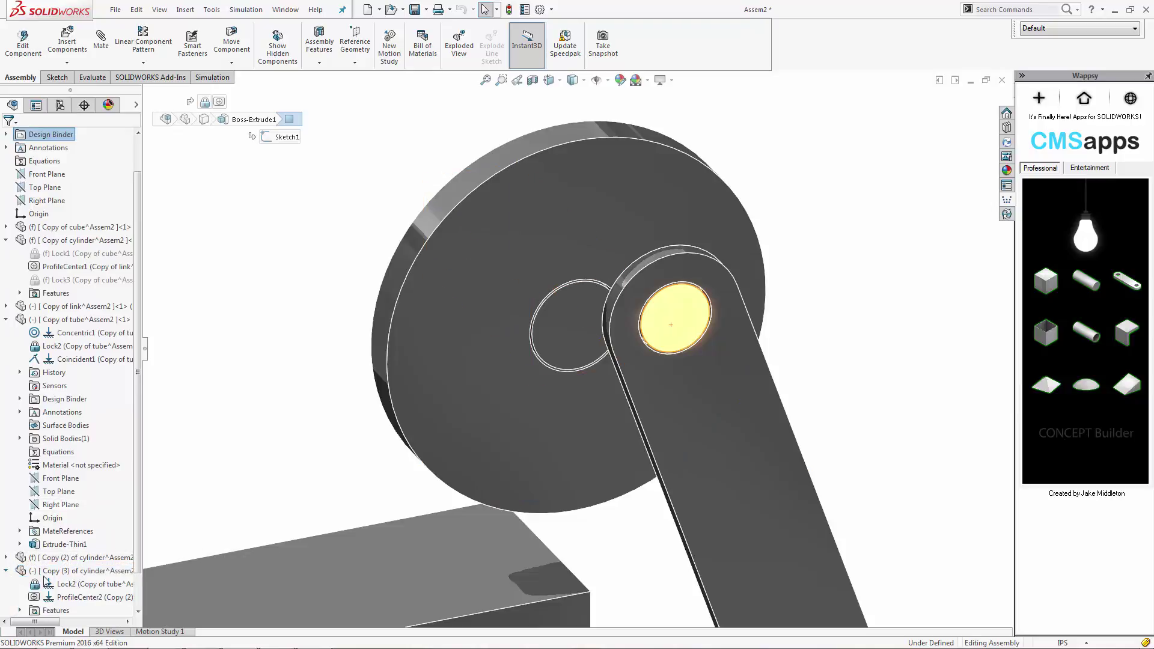
{"action": "scroll", "coordinate": [50, 581], "scroll_direction": "down", "scroll_amount": 1}
{"action": "left_click", "coordinate": [75, 545]}
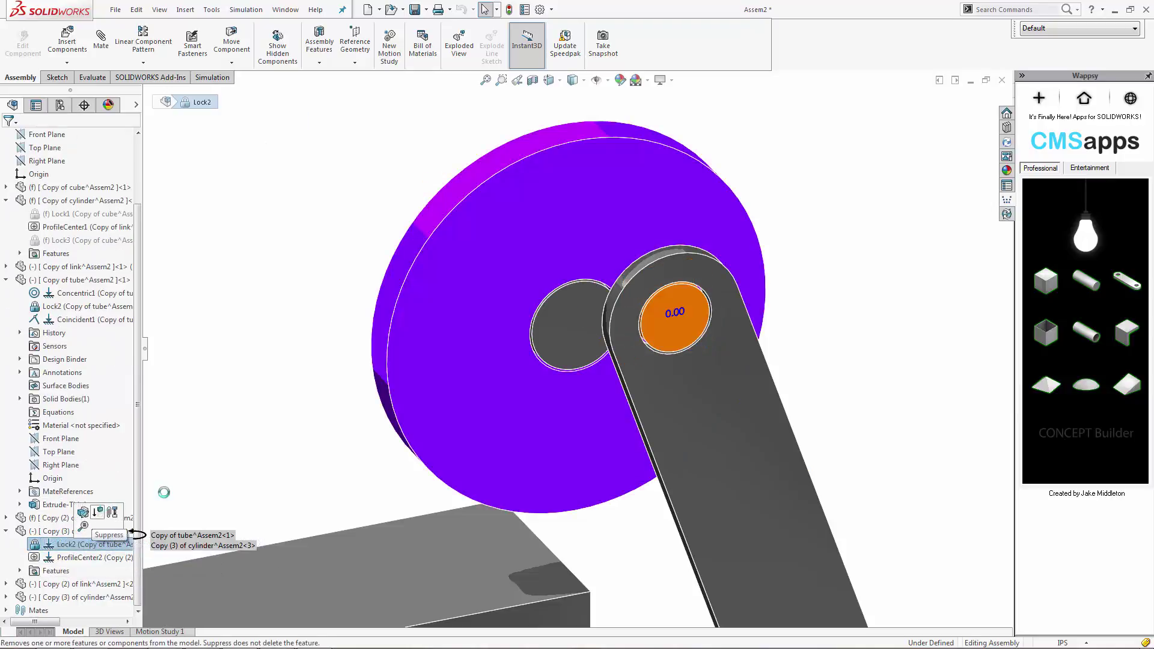
{"action": "left_click_drag", "start_coordinate": [662, 320], "coordinate": [726, 295]}
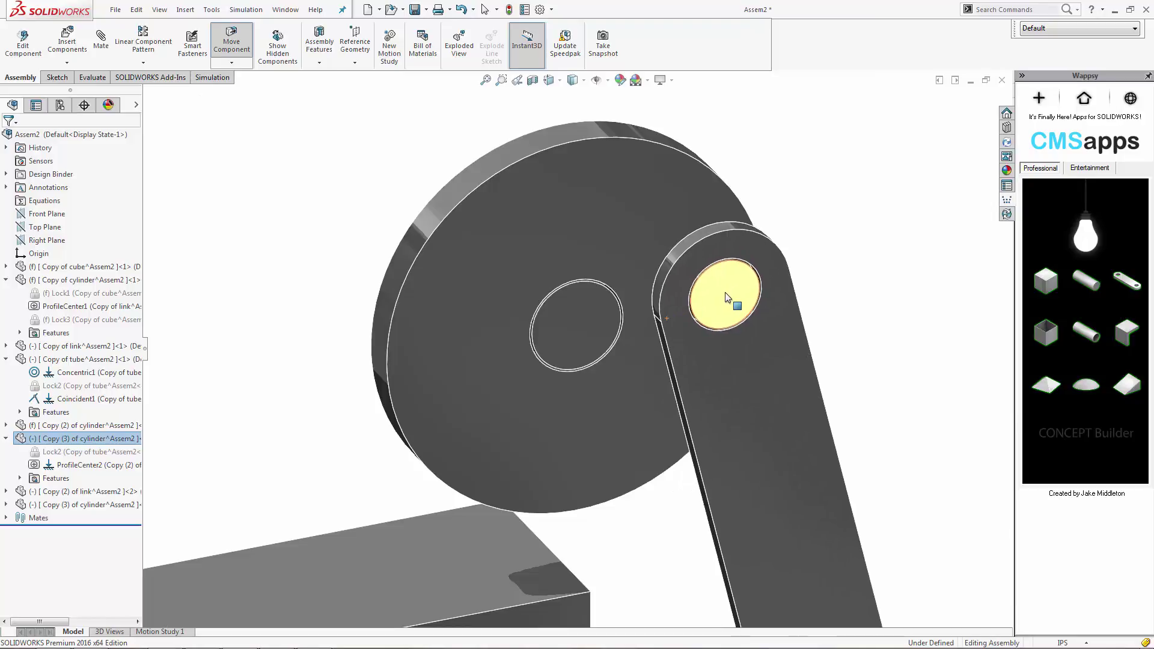
{"action": "left_click", "coordinate": [78, 454]}
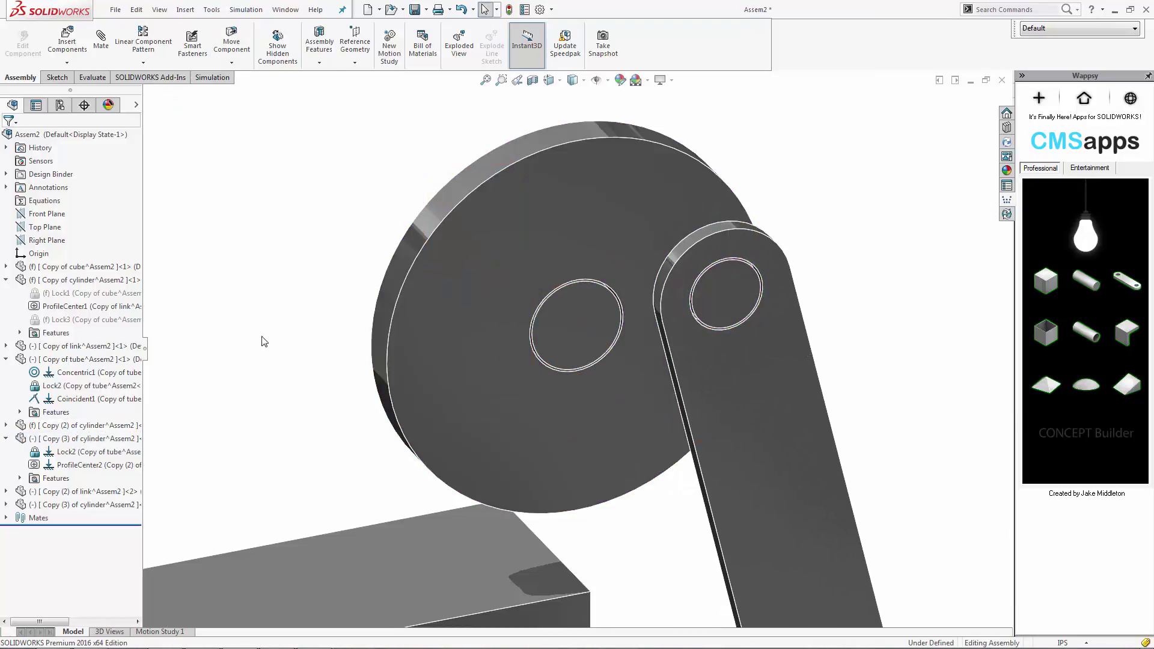
Rotate the ring until the upper link overlaps the block's upper corner in the front view
{"action": "key", "text": "f"}
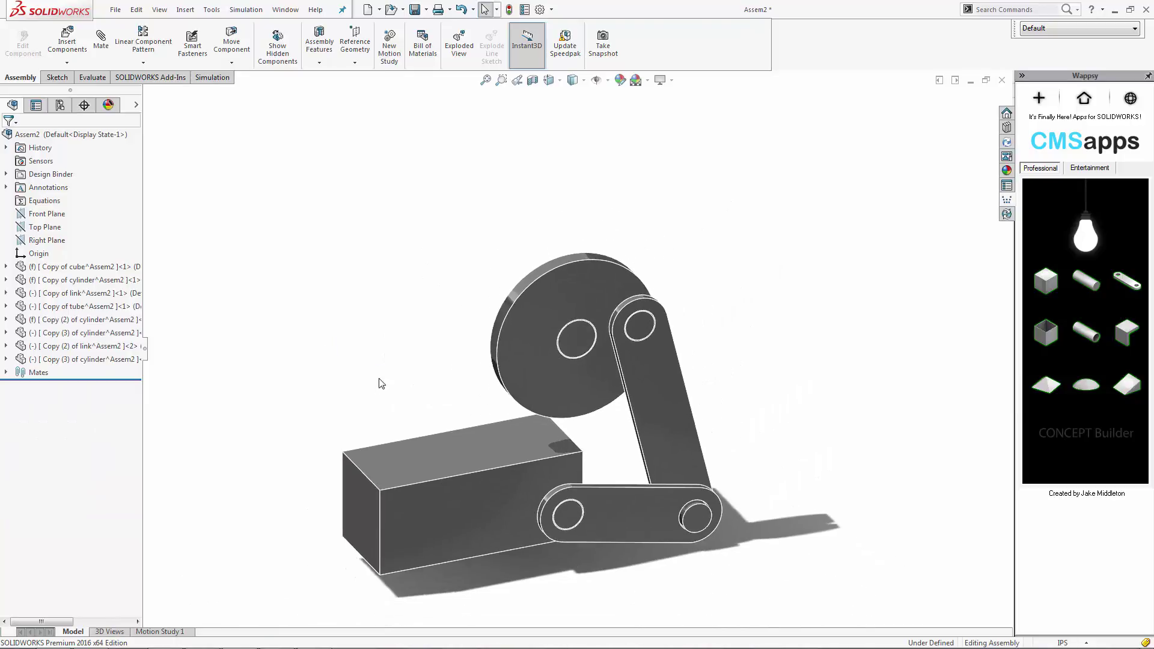
{"action": "left_click_drag", "start_coordinate": [514, 305], "coordinate": [565, 259]}
{"action": "key", "text": "ctrl+1"}
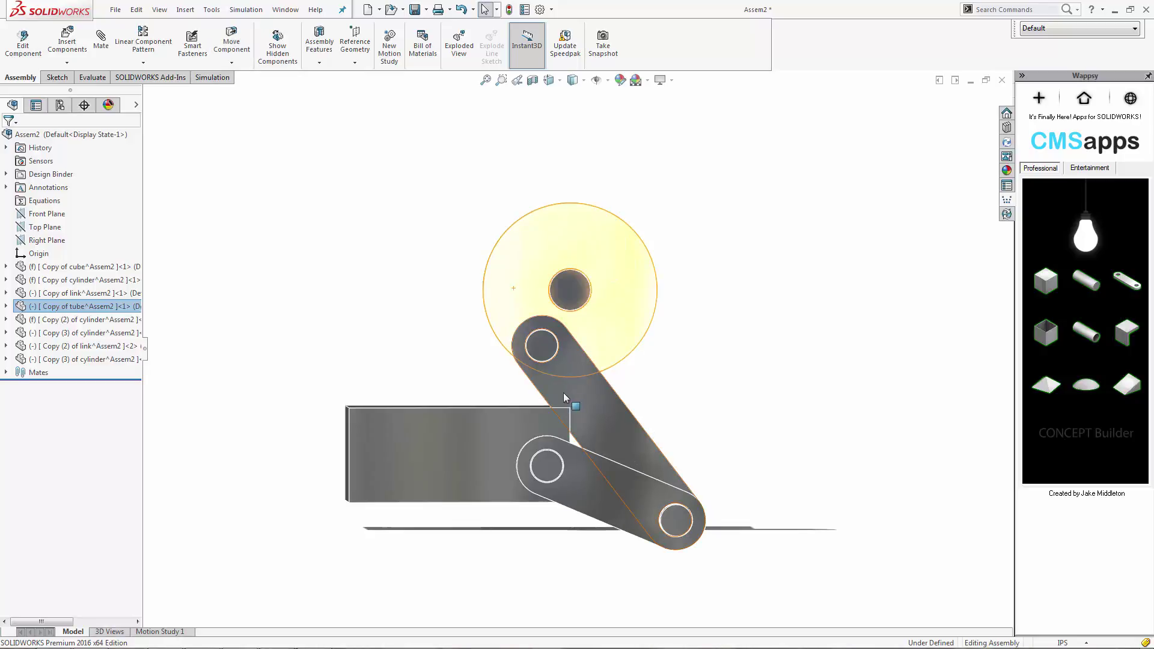
Edit the block in place and chamfer its upper edge near the links by 0.10 in at 45 degrees with the direction flipped
{"action": "scroll", "coordinate": [564, 393], "scroll_direction": "down", "scroll_amount": 5}
{"action": "left_click", "coordinate": [529, 427]}
{"action": "left_click", "coordinate": [566, 394]}
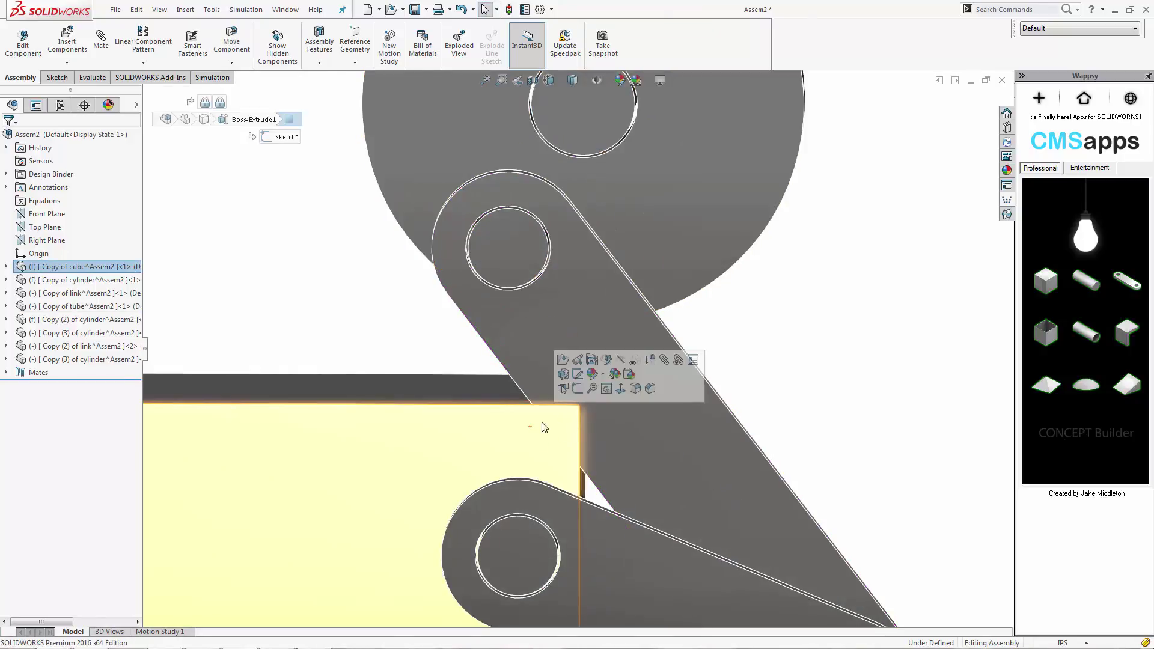
{"action": "middle_click_drag", "start_coordinate": [530, 426], "coordinate": [576, 427]}
{"action": "left_click", "coordinate": [687, 385]}
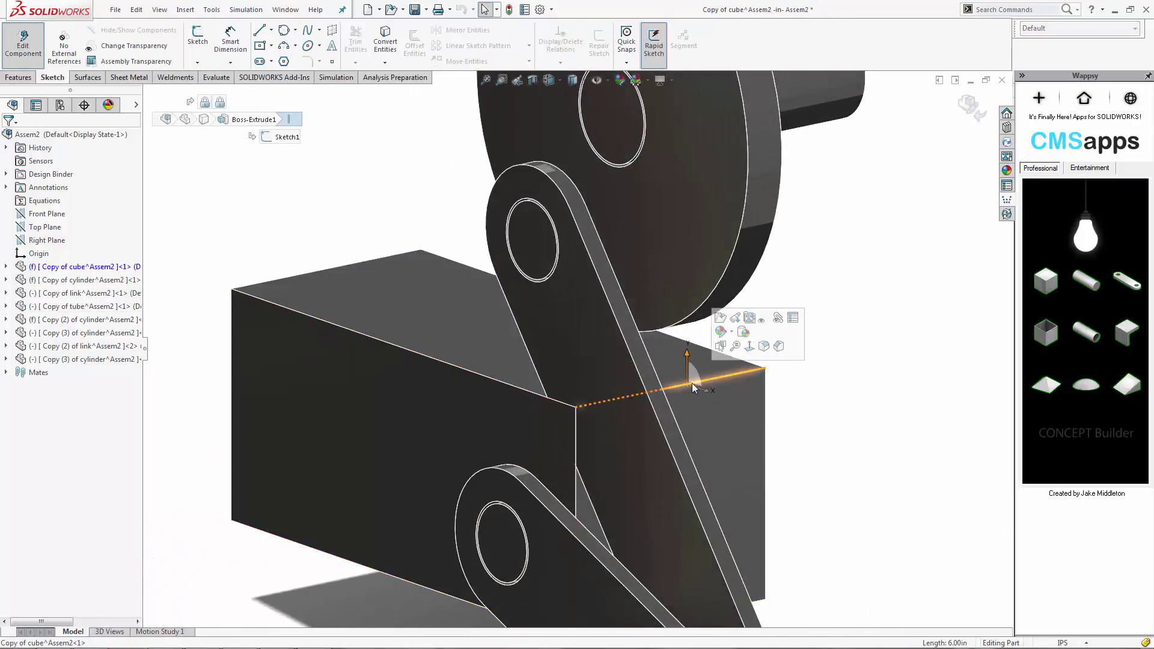
{"action": "left_click", "coordinate": [776, 348]}
{"action": "middle_click_drag", "start_coordinate": [667, 414], "coordinate": [721, 391]}
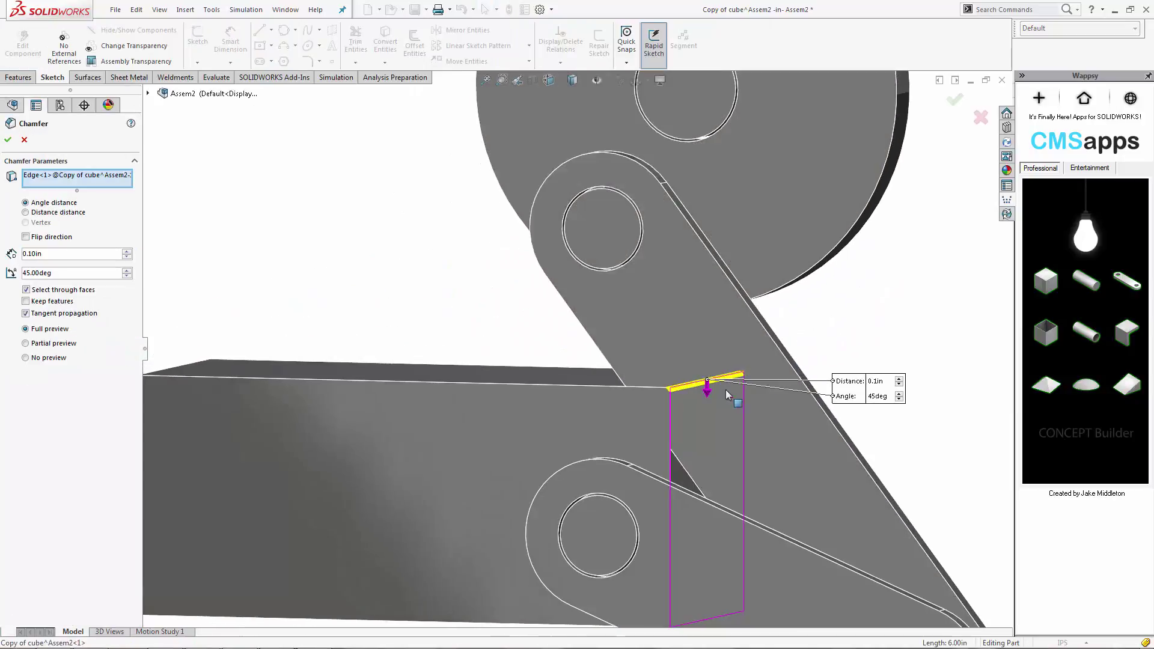
{"action": "left_click", "coordinate": [706, 394]}
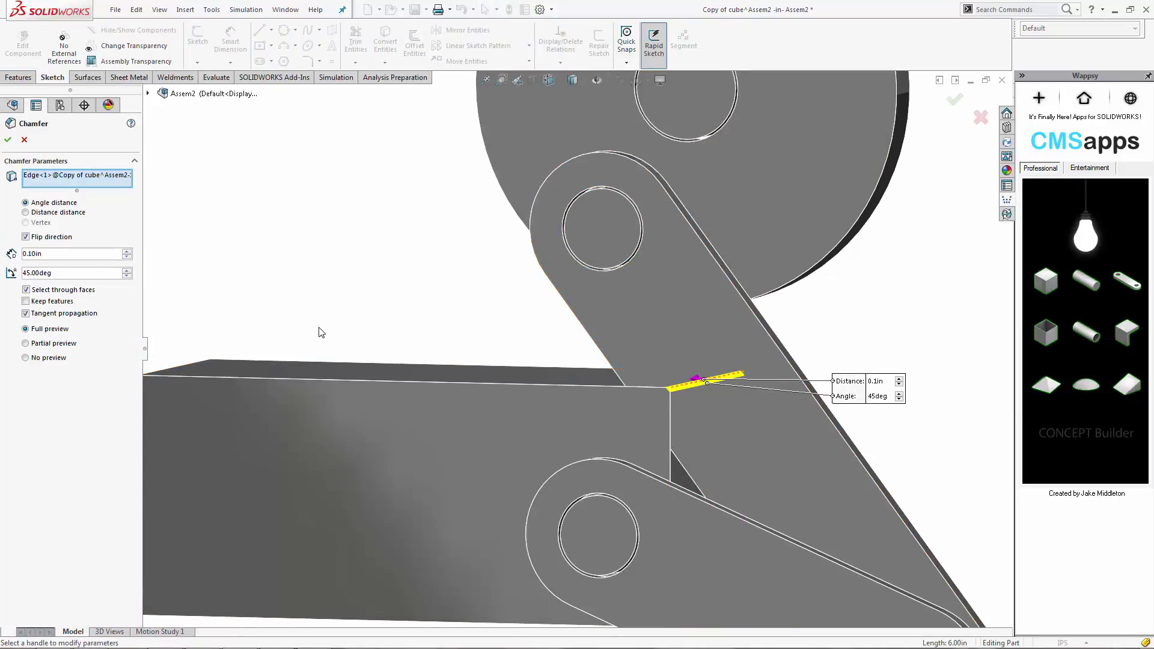
{"action": "middle_click_drag", "start_coordinate": [490, 397], "coordinate": [455, 408]}
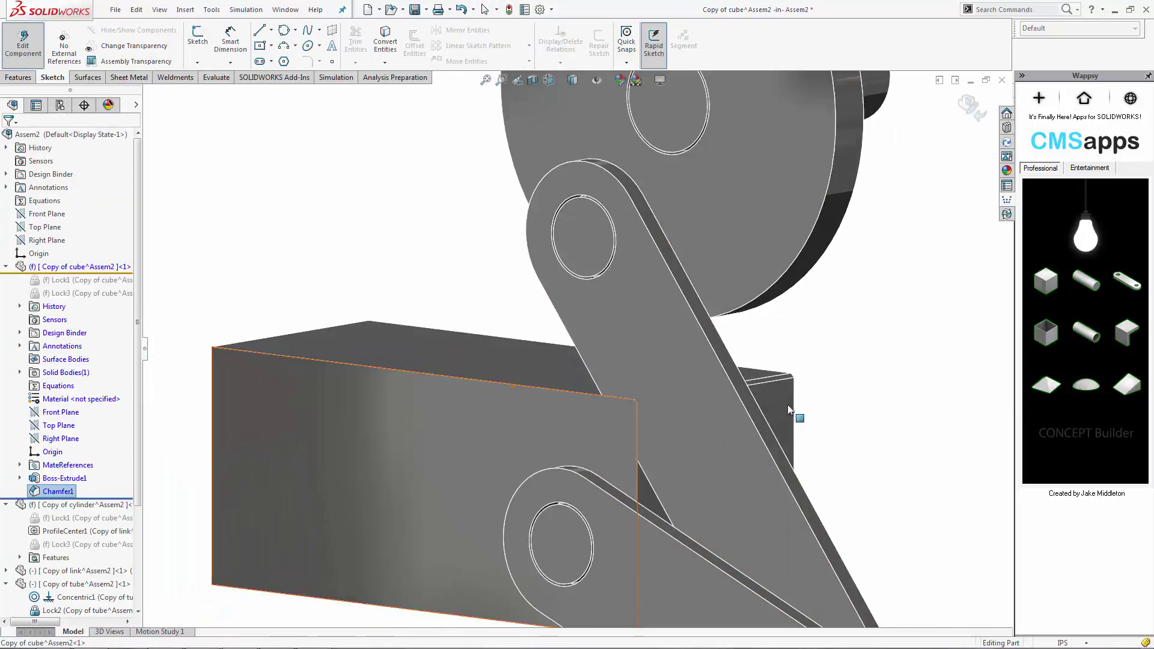
Adjust the chamfer's angle and increase its distance so the block's corner clears the upper link, and finish editing the block
{"action": "scroll", "coordinate": [788, 403], "scroll_direction": "down", "scroll_amount": 5}
{"action": "left_click", "coordinate": [658, 334]}
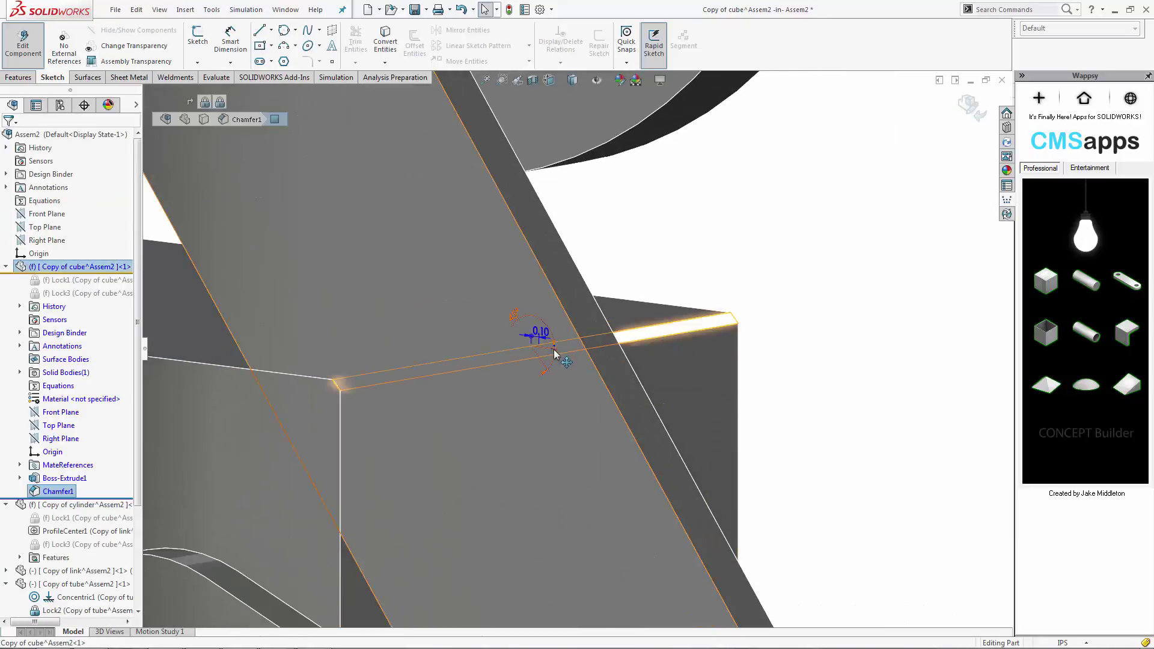
{"action": "left_click_drag", "start_coordinate": [548, 332], "coordinate": [556, 348]}
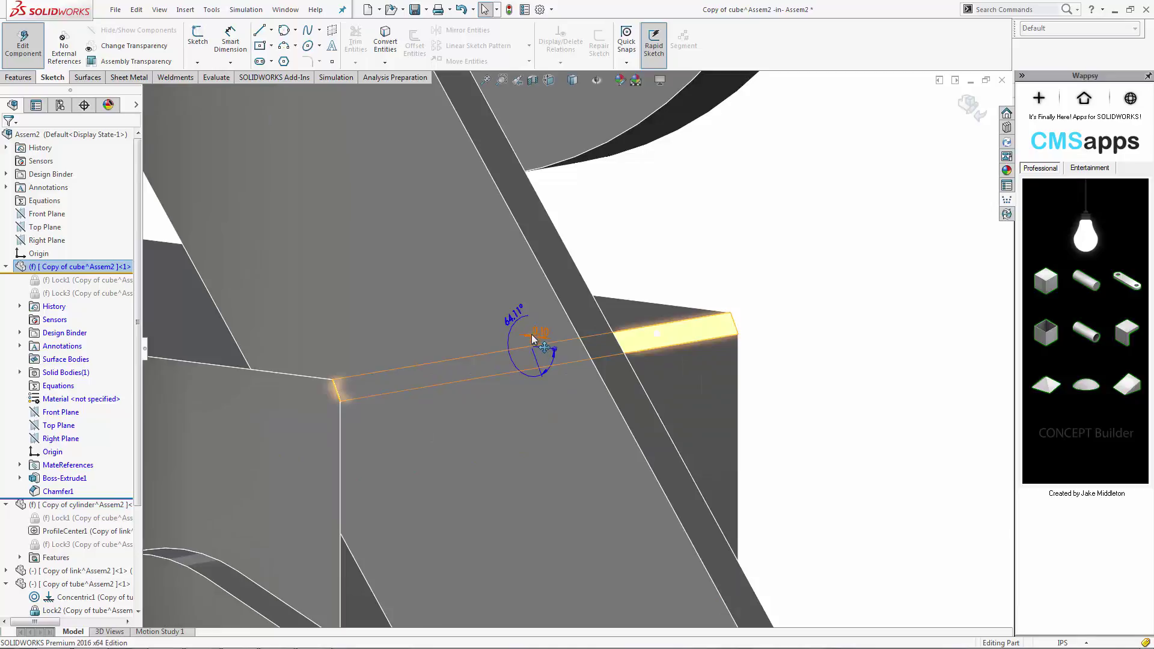
{"action": "left_click_drag", "start_coordinate": [532, 334], "coordinate": [402, 325]}
{"action": "left_click", "coordinate": [18, 58]}
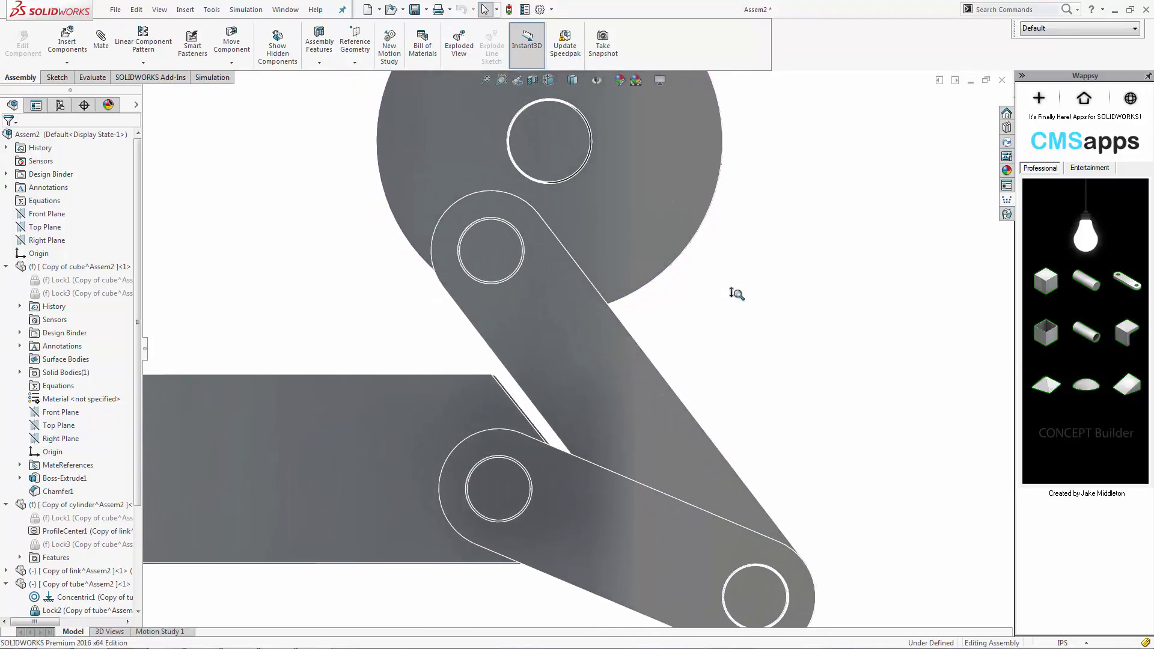
Rotate the enlarged ring to check the links' motion past the chamfered block
{"action": "mouse_move", "coordinate": [557, 208]}
{"action": "left_mouse_down"}
{"action": "mouse_move", "coordinate": [538, 250]}
{"action": "mouse_move", "coordinate": [610, 306]}
{"action": "mouse_move", "coordinate": [662, 252]}
{"action": "mouse_move", "coordinate": [638, 196]}
{"action": "mouse_move", "coordinate": [571, 197]}
{"action": "left_mouse_up"}
{"action": "left_click_drag", "start_coordinate": [558, 257], "coordinate": [591, 187]}
{"action": "mouse_move", "coordinate": [465, 200]}
{"action": "middle_mouse_down"}
{"action": "mouse_move", "coordinate": [475, 222]}
{"action": "mouse_move", "coordinate": [435, 250]}
{"action": "mouse_move", "coordinate": [567, 283]}
{"action": "mouse_move", "coordinate": [672, 286]}
{"action": "mouse_move", "coordinate": [443, 301]}
{"action": "mouse_move", "coordinate": [402, 283]}
{"action": "middle_mouse_up"}
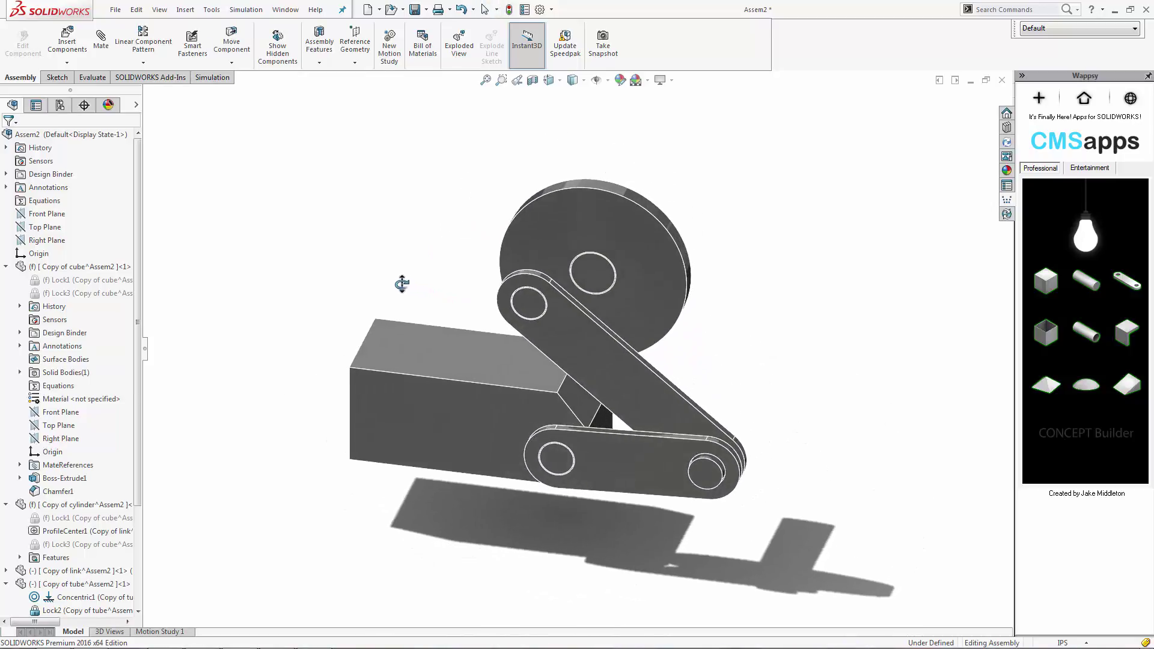